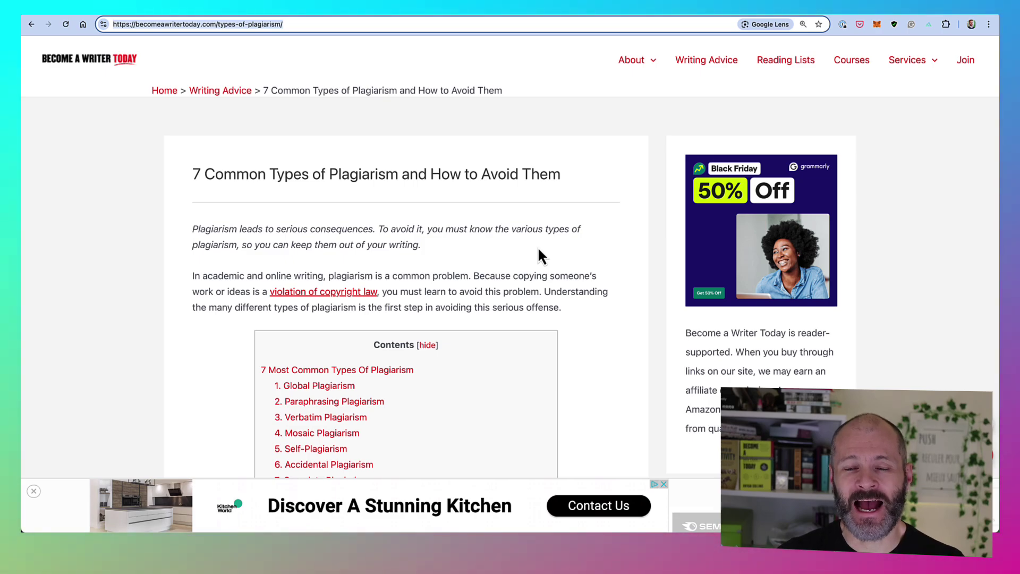
# Select the plagiarism article's full web address in Chrome's address bar to copy it.
pyautogui.click(221, 24)
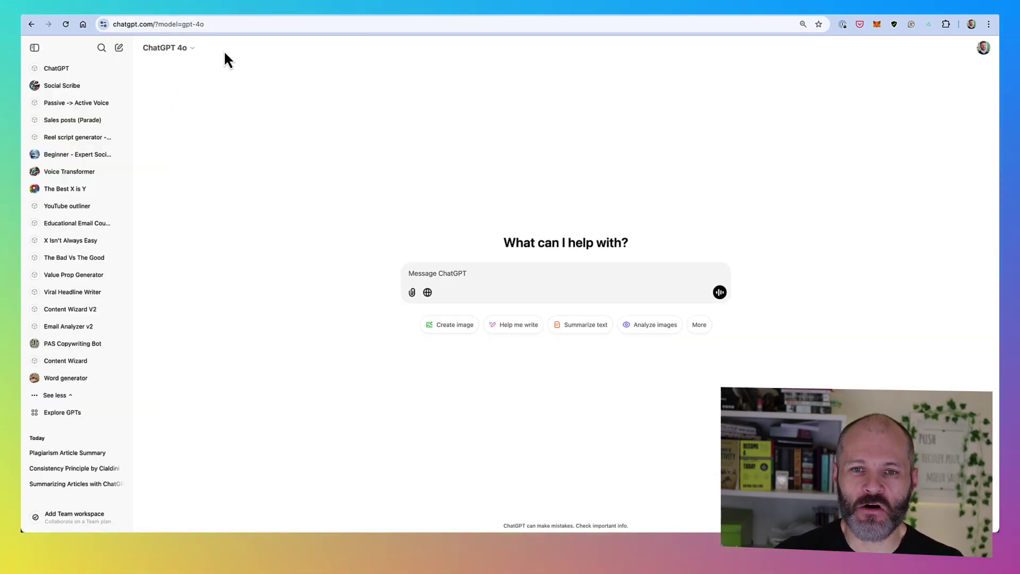
# Confirm GPT-4o is selected, then send 'summarize the article' with the pasted article URL on the next line.
pyautogui.click(193, 49)
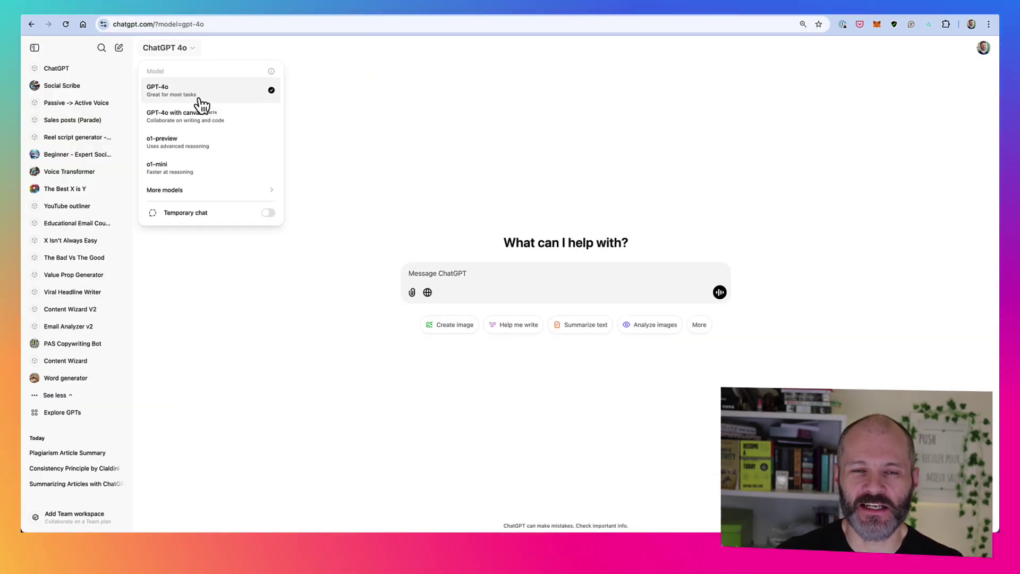
pyautogui.click(466, 273)
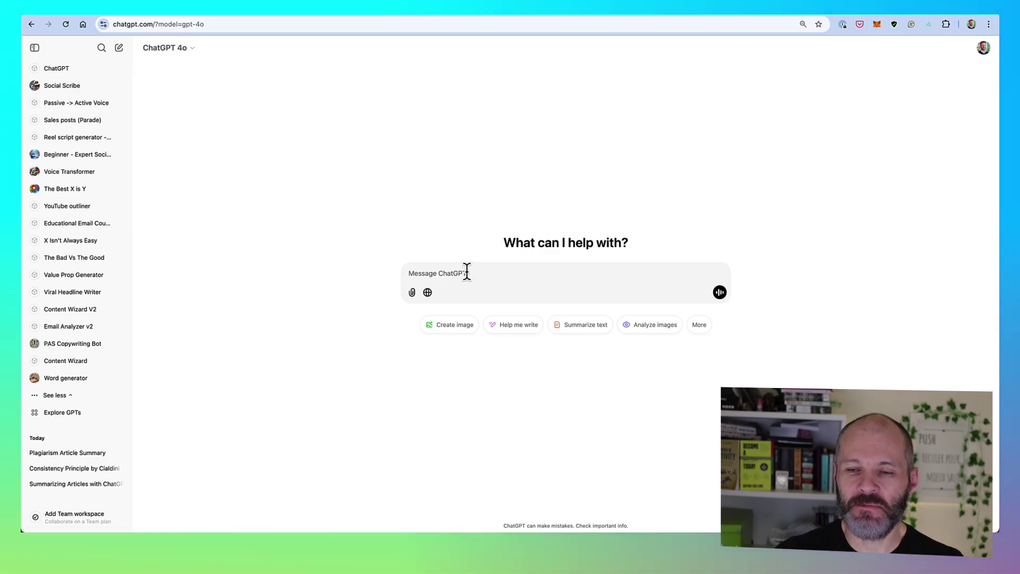
pyautogui.write('https://becomeawritertoday.com/types-of-plagiarism/')
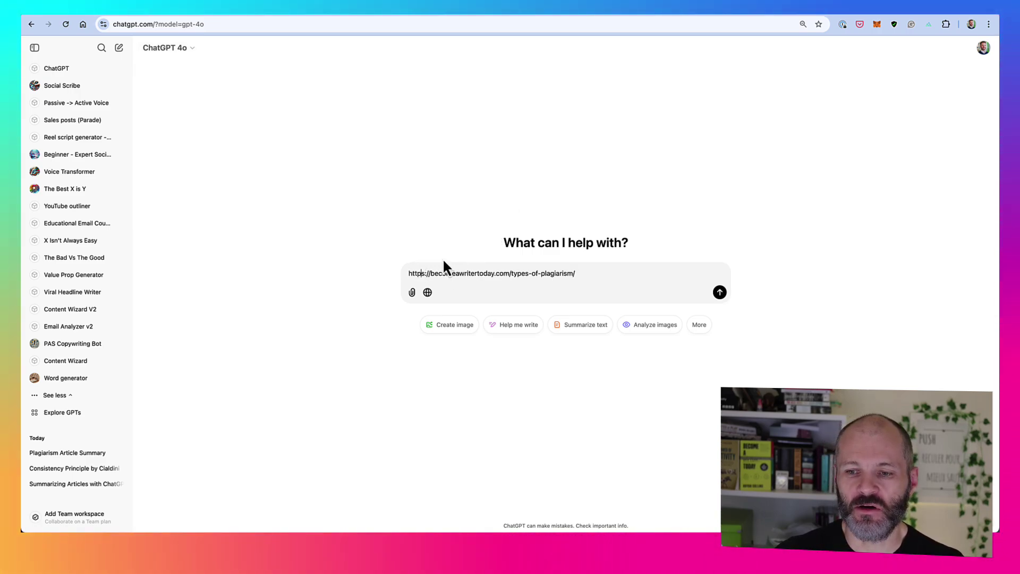
pyautogui.press('super+Up')
pyautogui.write('summarize the ar')
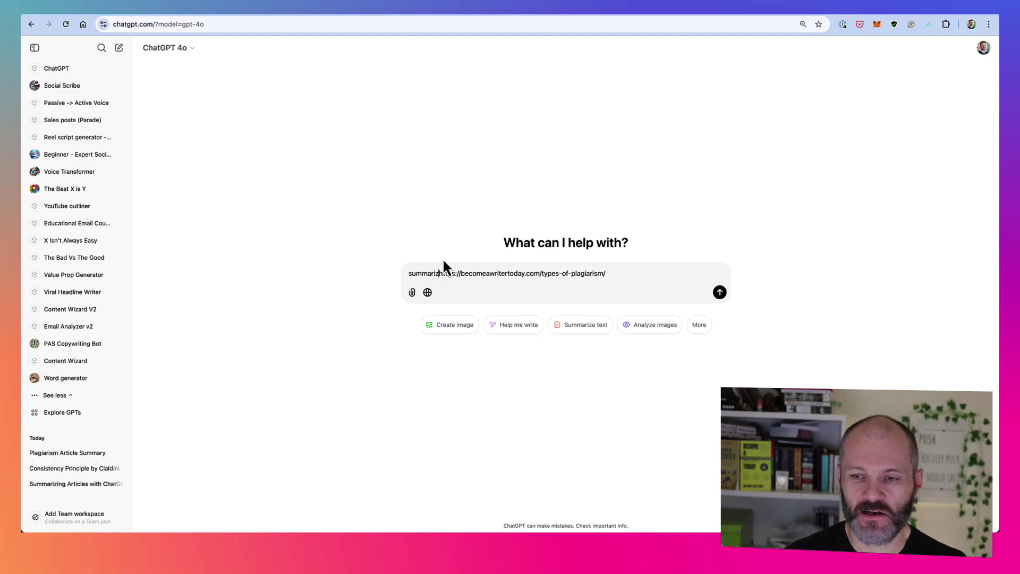
pyautogui.write('ticle')
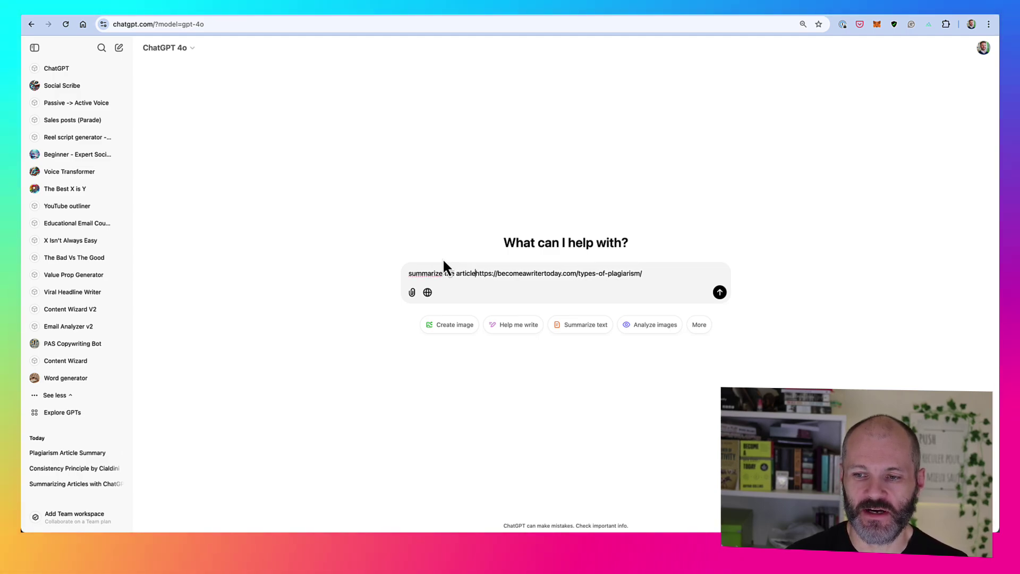
pyautogui.hotkey('shift', 'Return')
pyautogui.press('Return')
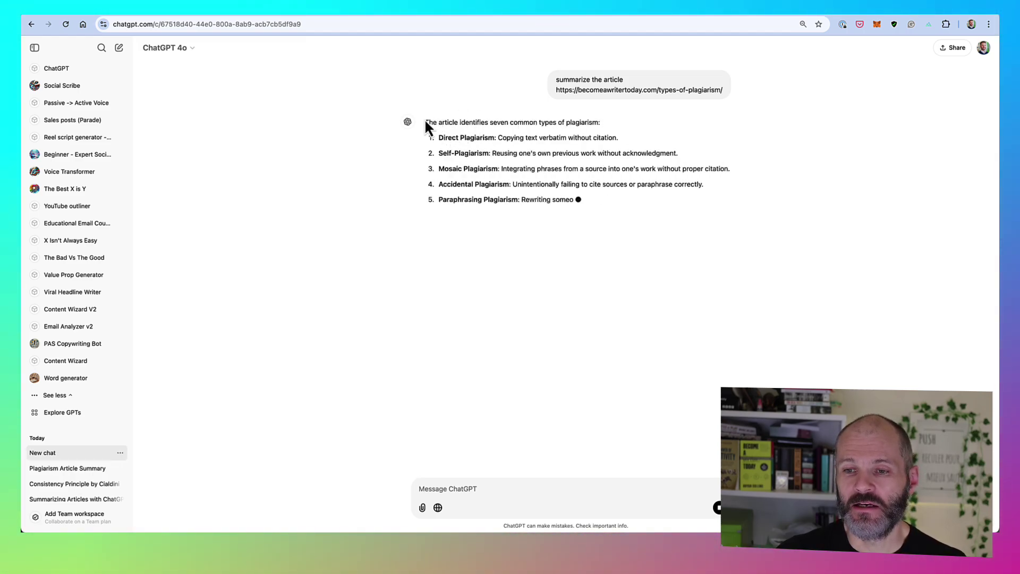
# Compare the reply's seven plagiarism types against the article's table of contents.
pyautogui.moveTo(425, 124); pyautogui.dragTo(674, 245)
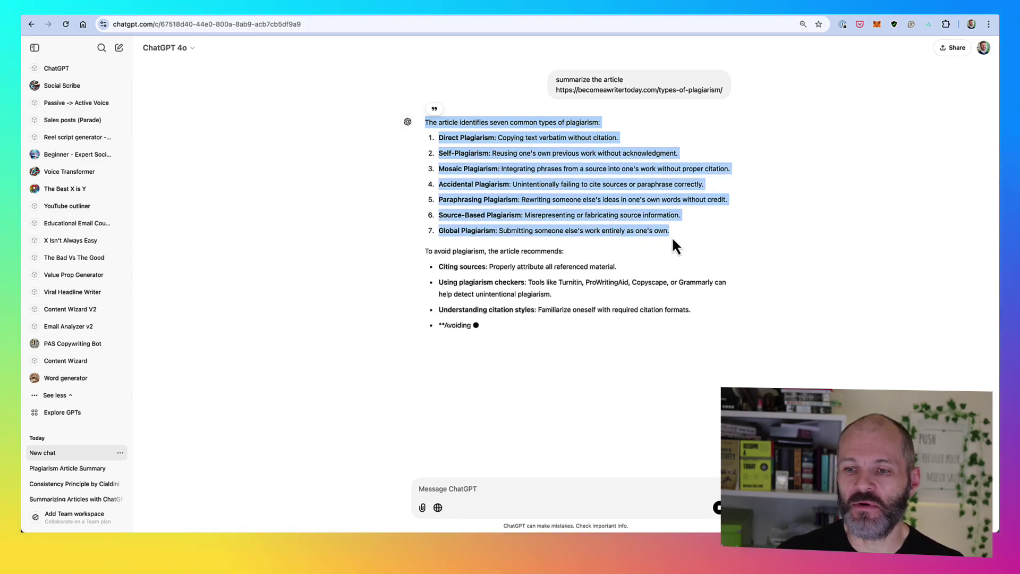
pyautogui.click(466, 62)
pyautogui.moveTo(435, 115); pyautogui.dragTo(452, 127)
pyautogui.click(460, 13)
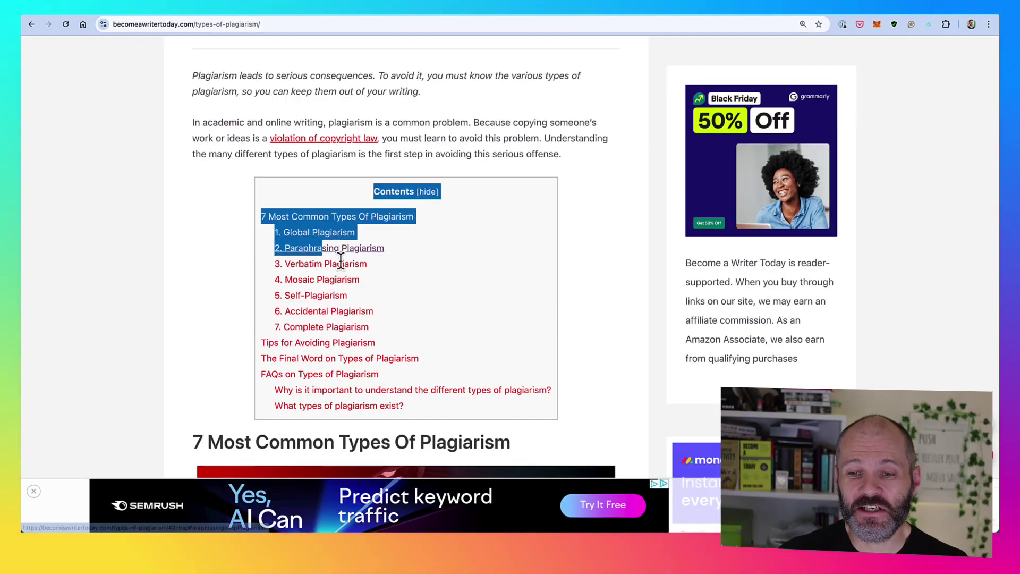
pyautogui.moveTo(381, 322); pyautogui.dragTo(382, 328)
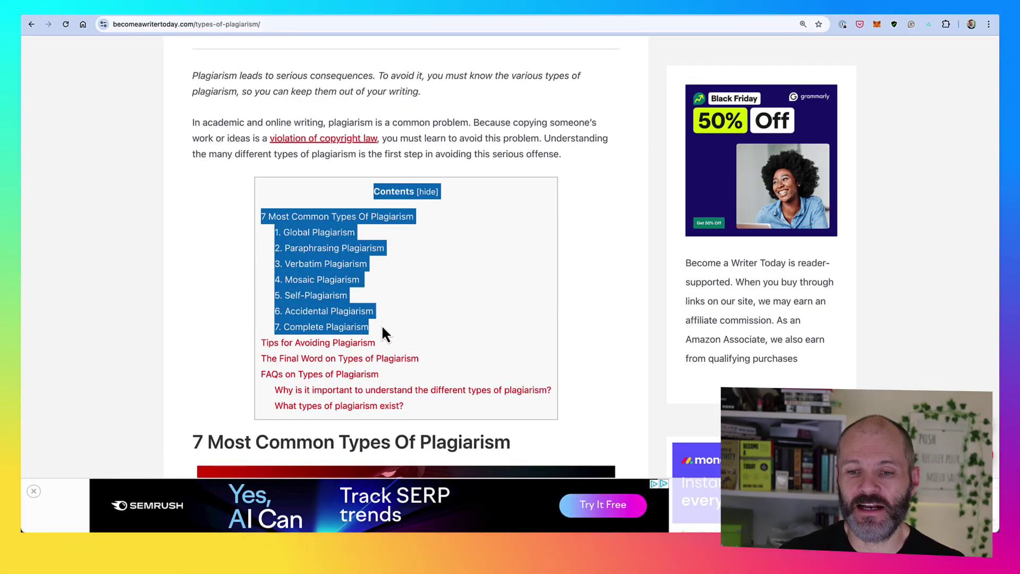
pyautogui.click(359, 10)
# Review the finished summary's seven plagiarism types and six avoidance tips.
pyautogui.moveTo(453, 143); pyautogui.dragTo(674, 235)
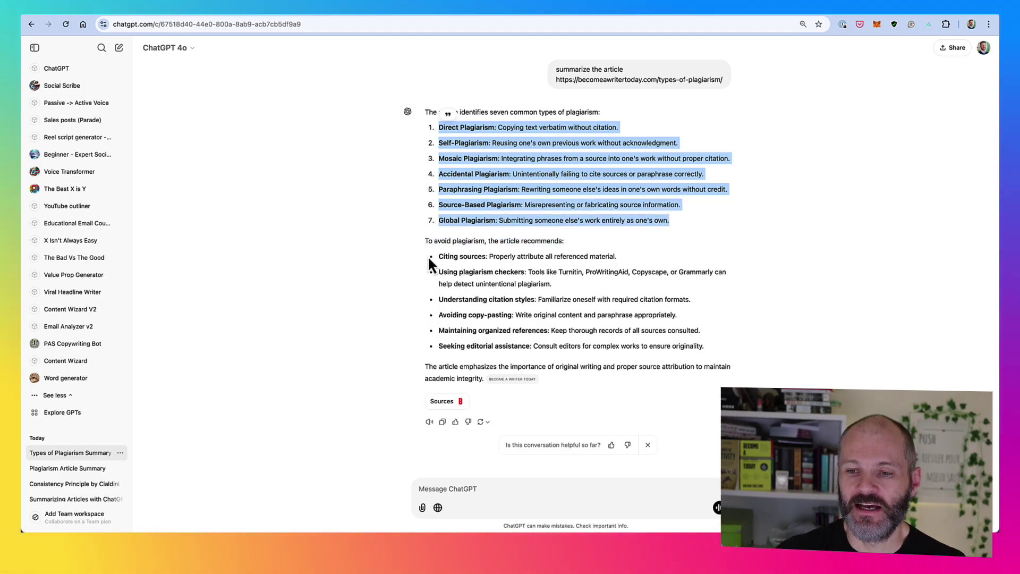
pyautogui.tripleClick(424, 238)
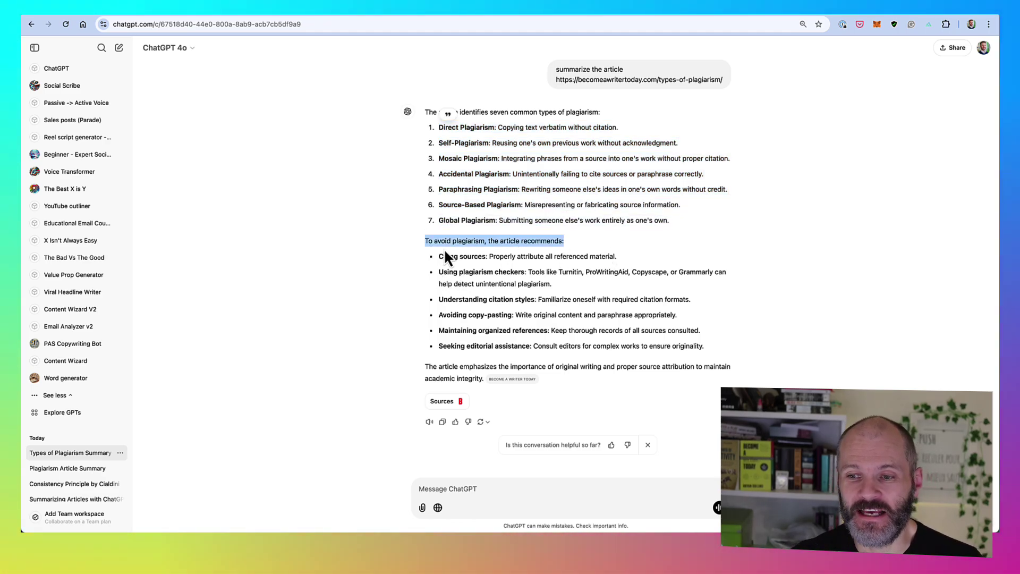
pyautogui.moveTo(444, 248); pyautogui.dragTo(713, 355)
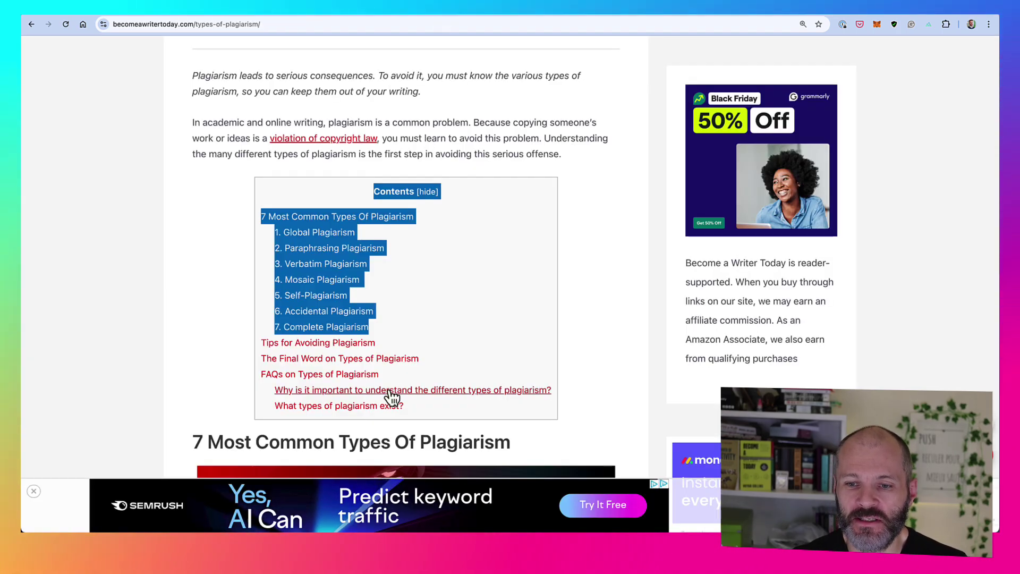
pyautogui.scroll(-20, 392, 396)
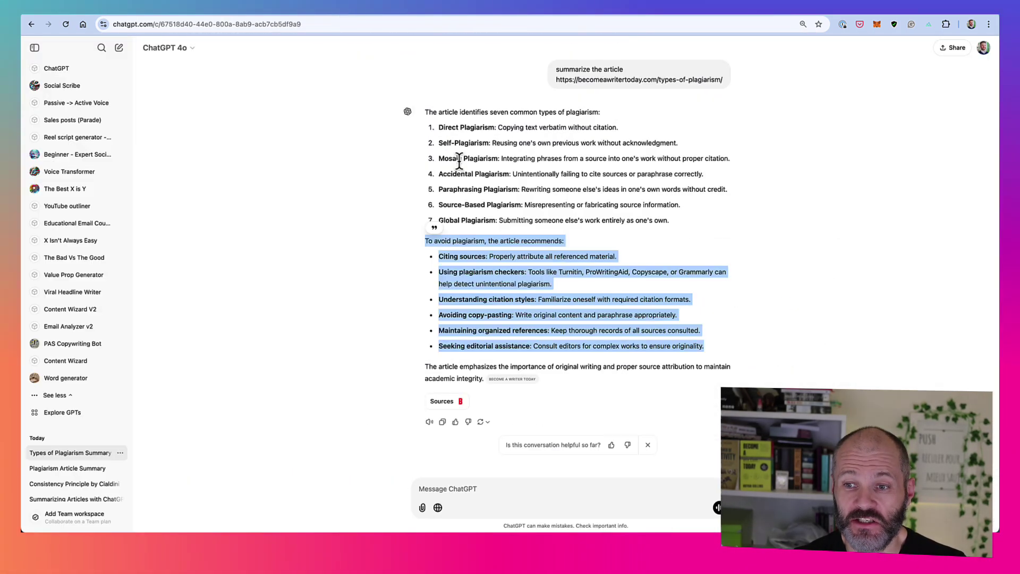
pyautogui.moveTo(424, 112); pyautogui.dragTo(633, 319)
pyautogui.click(781, 266)
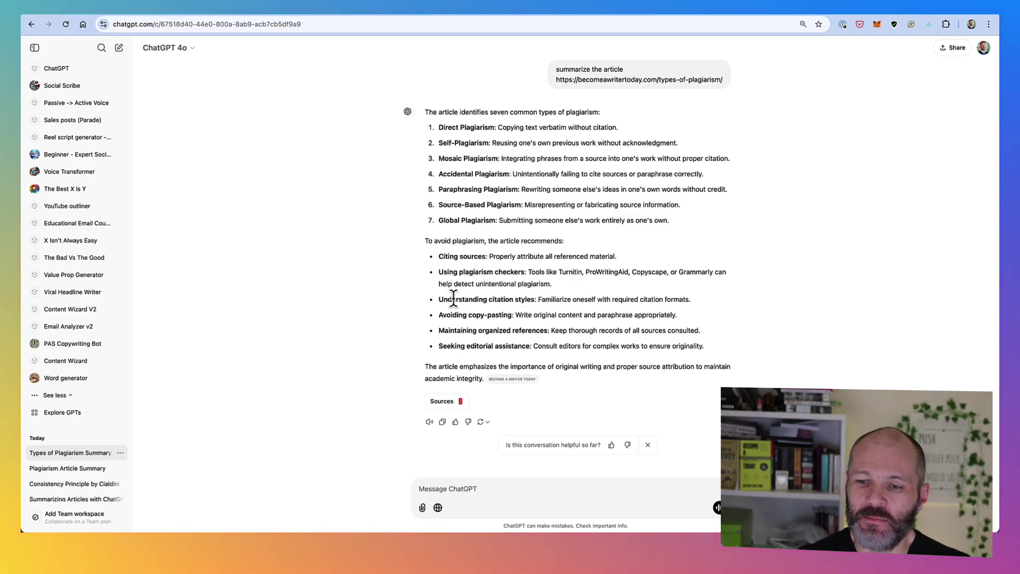
# Show the Sources citations panel beside the first summary.
pyautogui.click(449, 406)
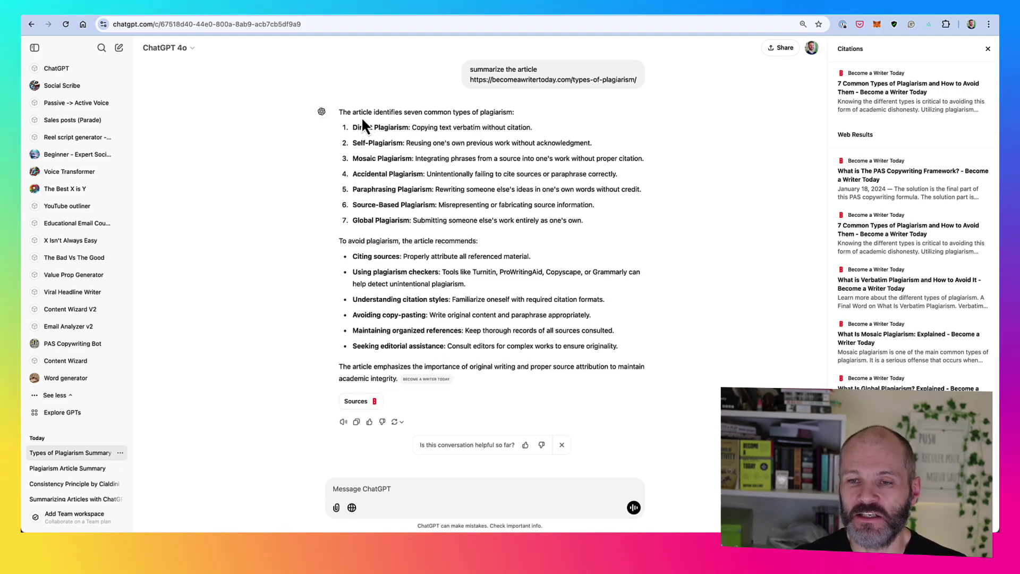
pyautogui.moveTo(363, 120); pyautogui.dragTo(651, 407)
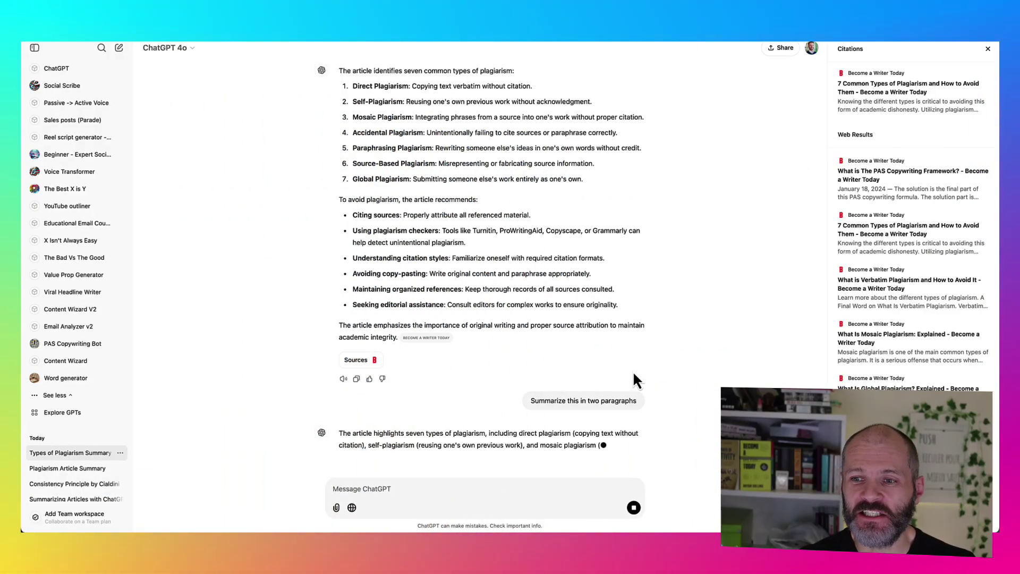
pyautogui.doubleClick(537, 369)
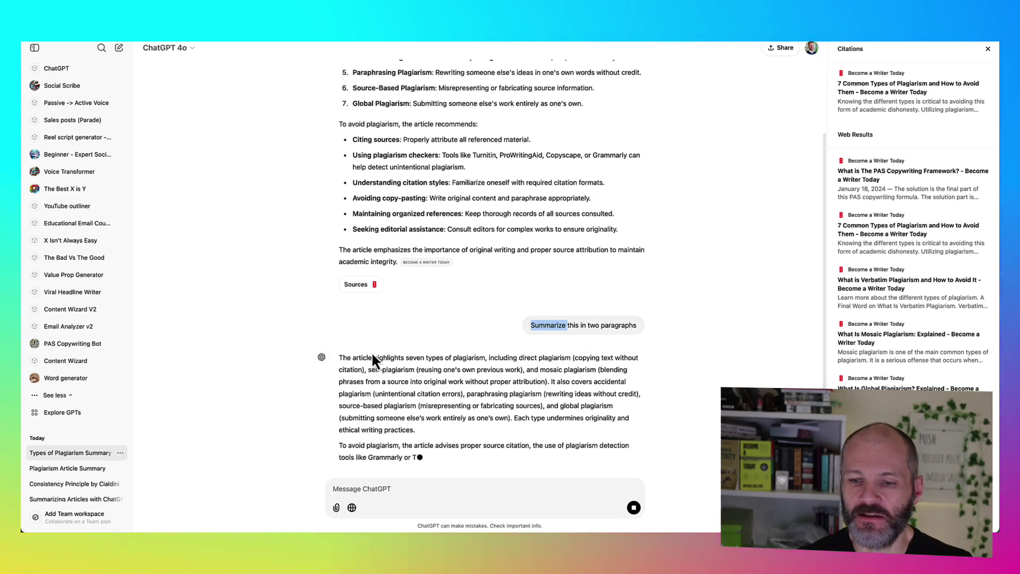
# Review the two-paragraph reply, including its self-plagiarism description and advice on avoiding plagiarism.
pyautogui.moveTo(346, 337); pyautogui.dragTo(476, 234)
pyautogui.moveTo(340, 287); pyautogui.dragTo(410, 301)
pyautogui.click(366, 300)
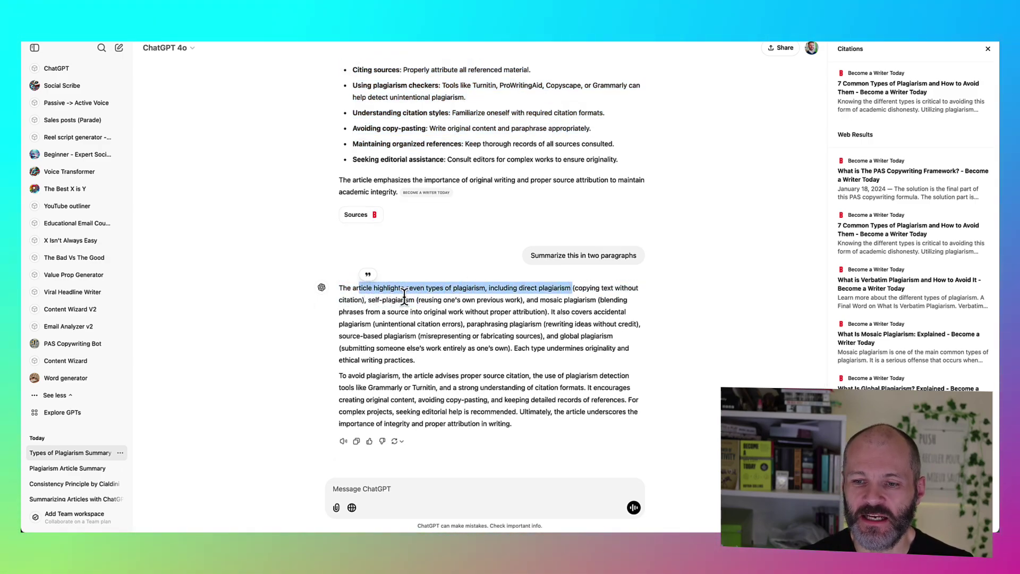
pyautogui.moveTo(404, 298); pyautogui.dragTo(575, 297)
pyautogui.moveTo(353, 378); pyautogui.dragTo(541, 412)
# Ask for the summary 'as a single sentence' and review the one-sentence reply.
pyautogui.click(480, 484)
pyautogui.write('s')
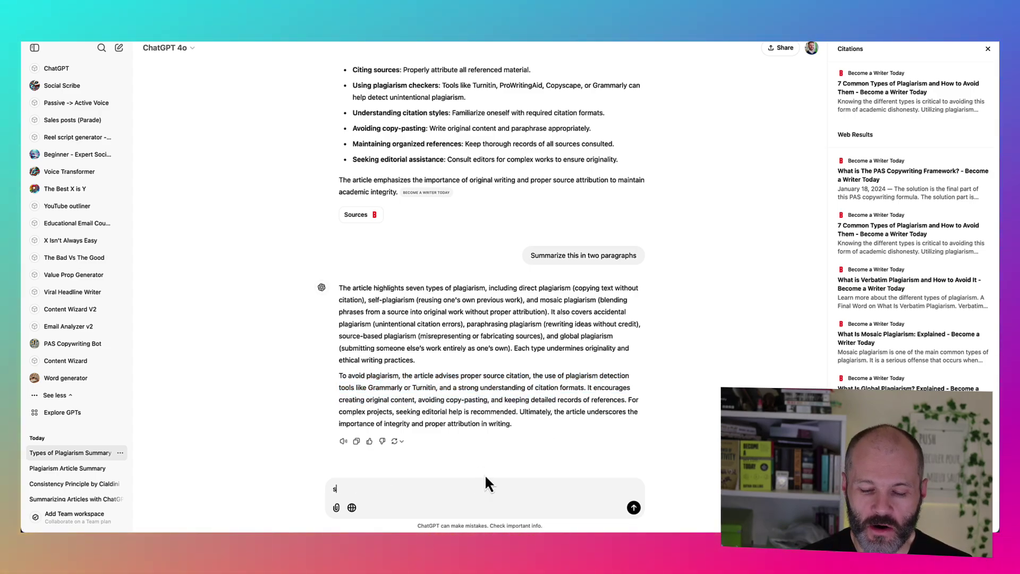
pyautogui.write('ummarize as a ')
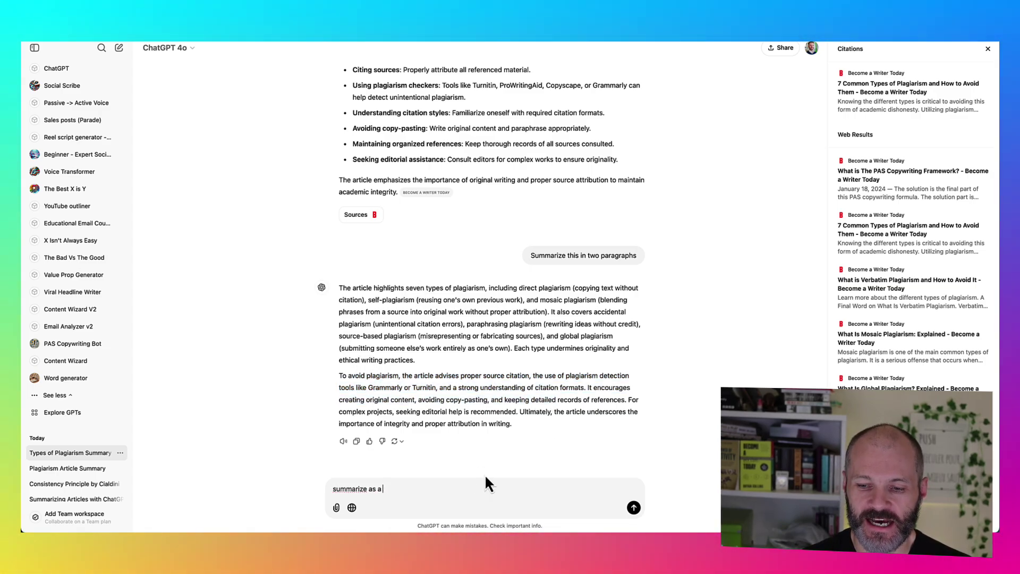
pyautogui.write('single sentence')
pyautogui.press('Return')
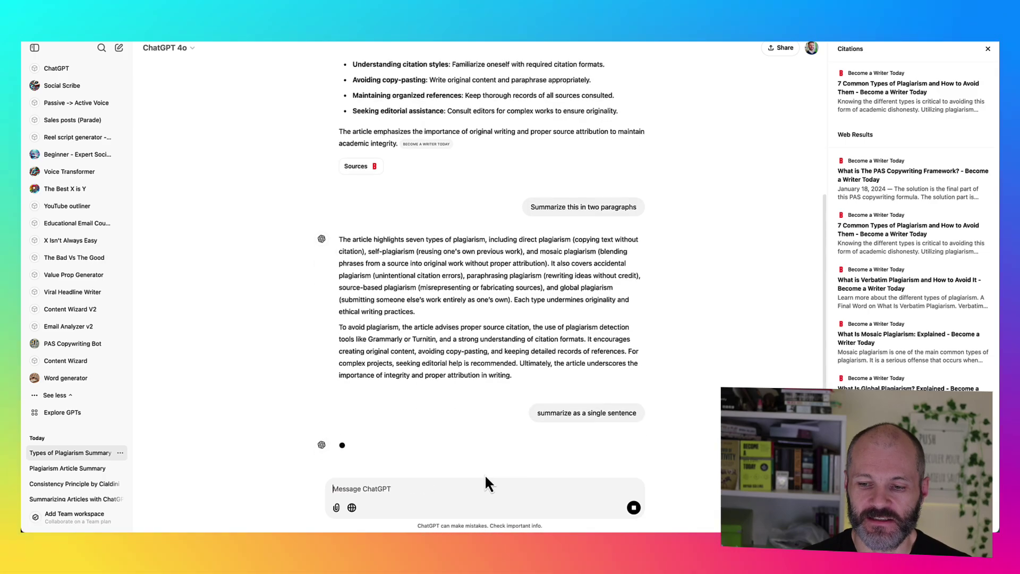
pyautogui.moveTo(340, 432); pyautogui.dragTo(495, 419)
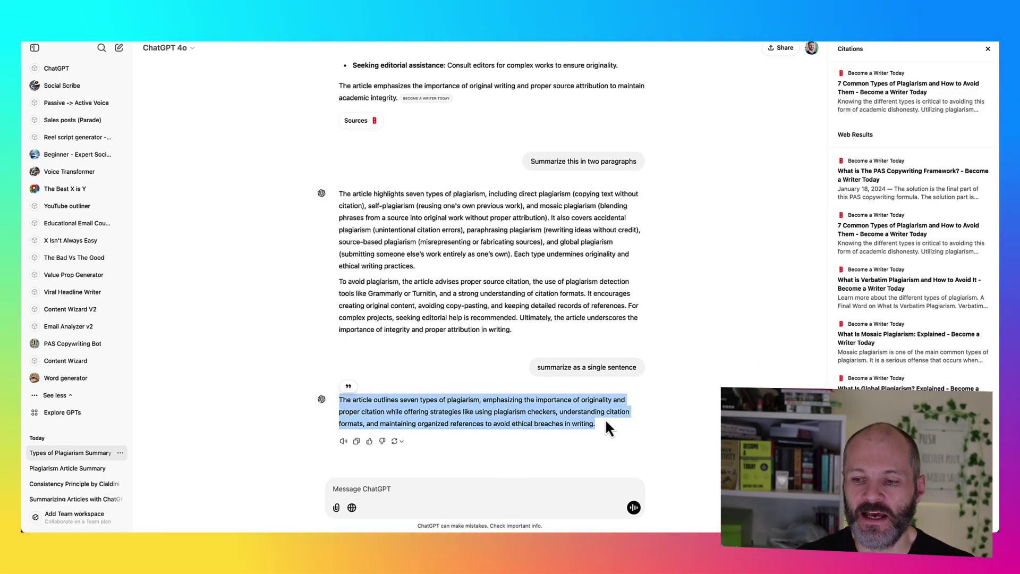
pyautogui.moveTo(600, 425); pyautogui.dragTo(462, 412)
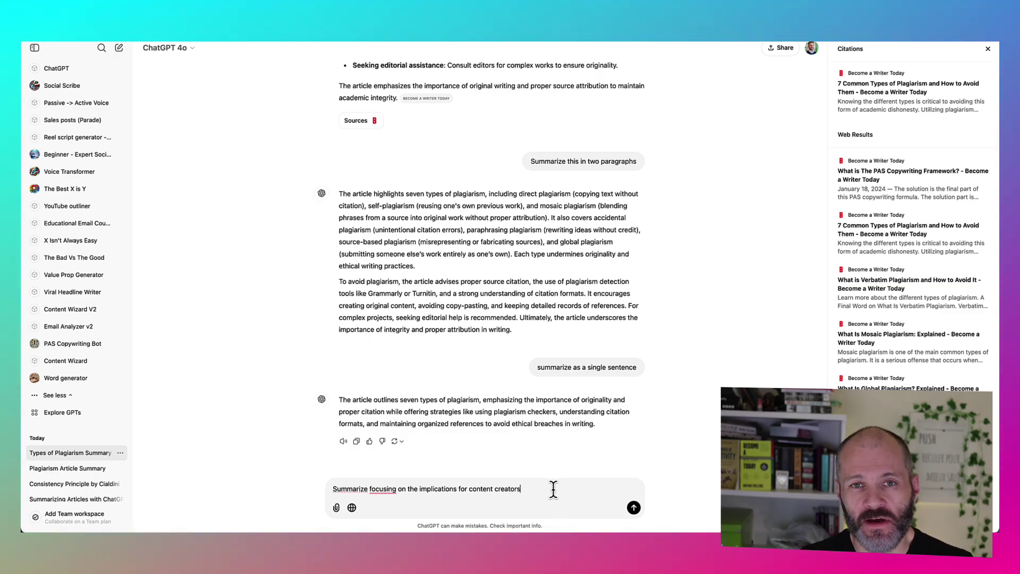
# Request a summary focused on business implications for content creators and review its paragraph.
pyautogui.press('Return')
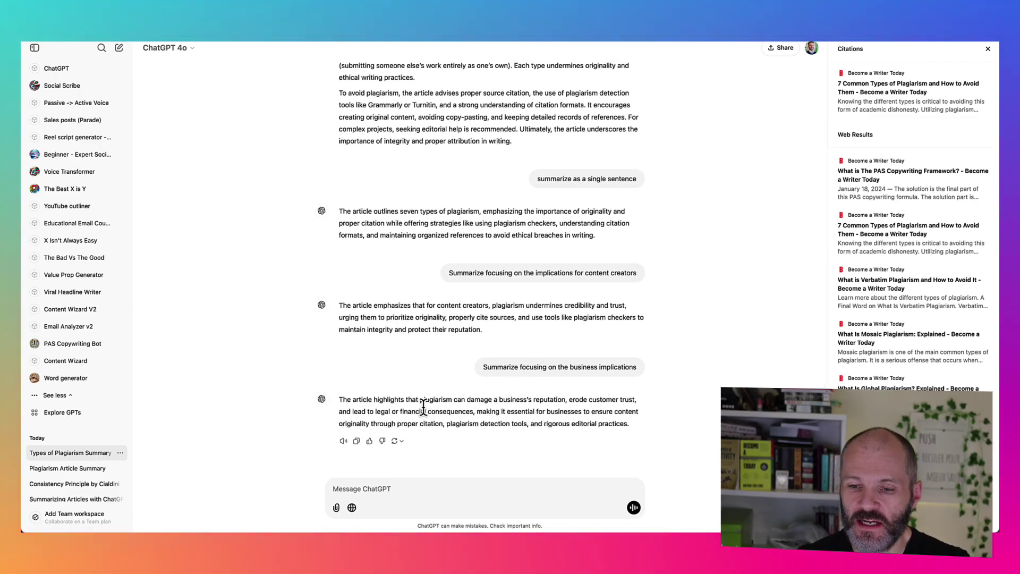
pyautogui.moveTo(416, 404); pyautogui.dragTo(529, 406)
pyautogui.click(448, 409)
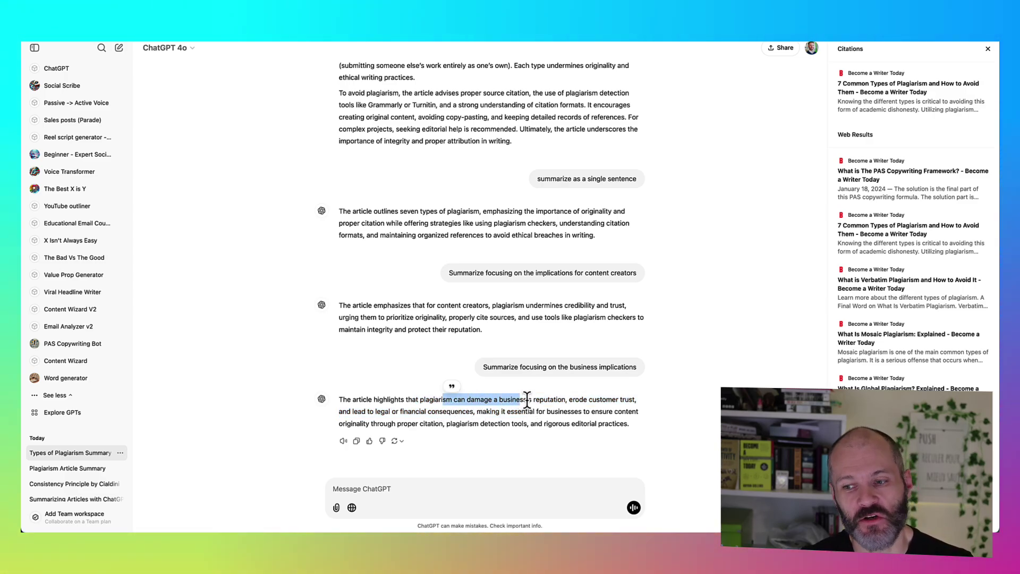
pyautogui.moveTo(613, 400); pyautogui.dragTo(645, 407)
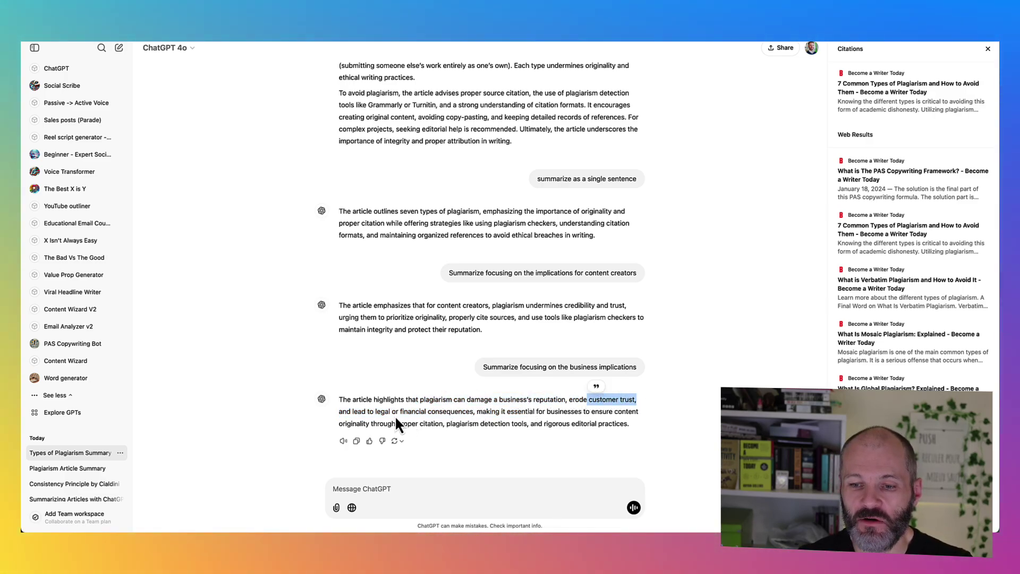
pyautogui.moveTo(381, 412); pyautogui.dragTo(427, 413)
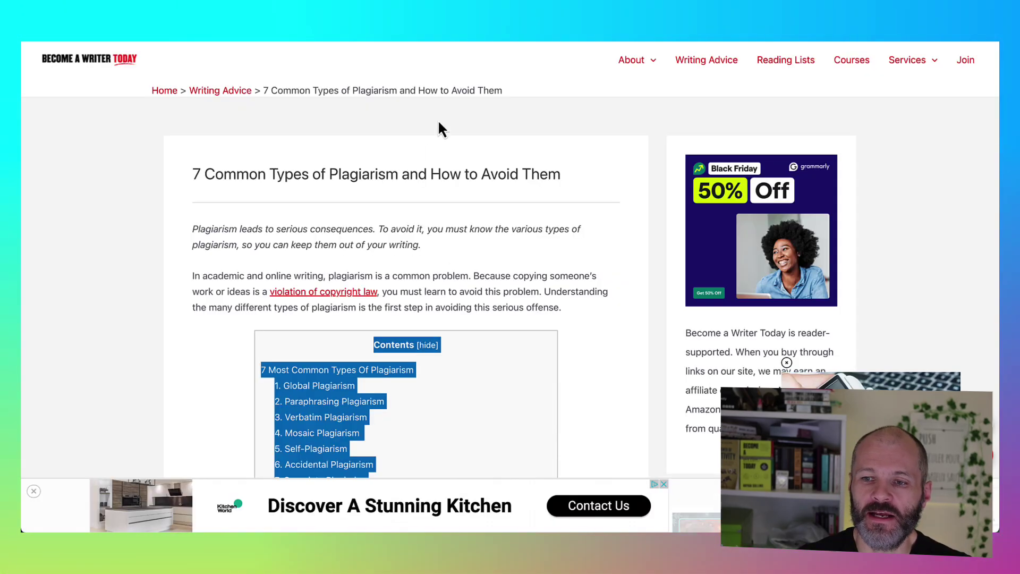
pyautogui.moveTo(439, 129); pyautogui.dragTo(498, 383)
pyautogui.scroll(-5, 497, 383)
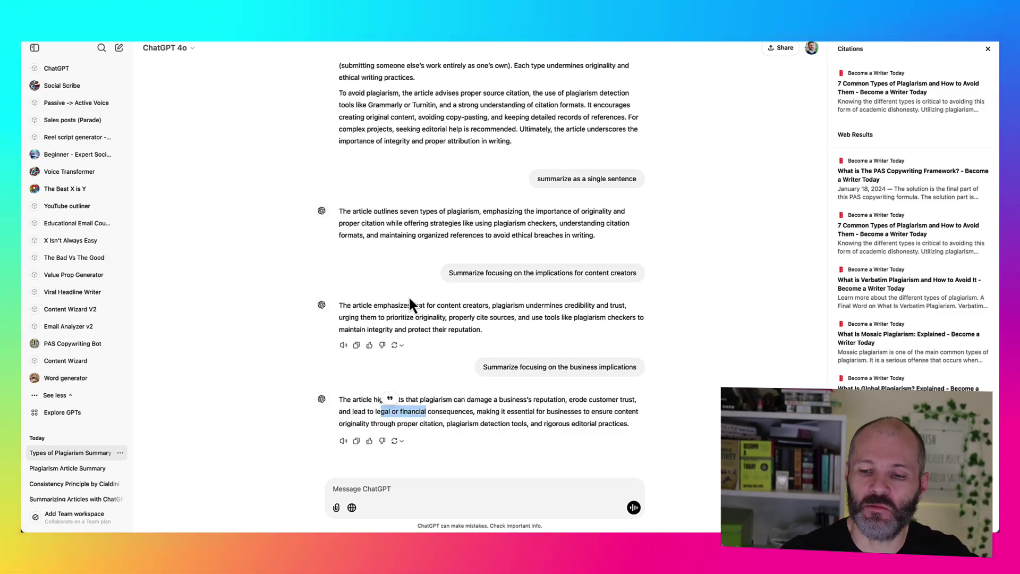
pyautogui.moveTo(356, 307); pyautogui.dragTo(498, 377)
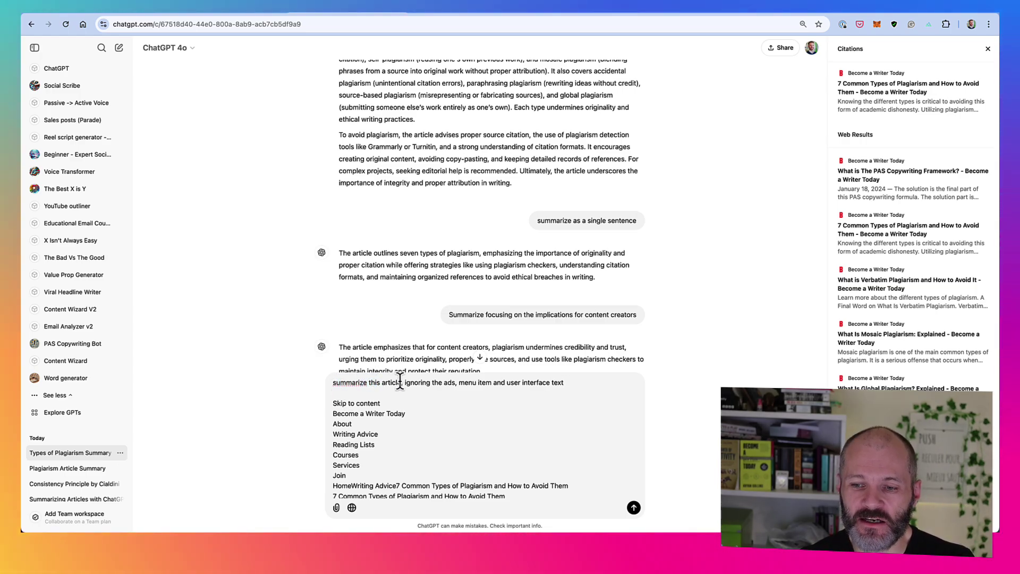
# Send the pasted article text with an ignore-ads-and-menus instruction and compare the two-paragraph summary with the article.
pyautogui.moveTo(402, 383); pyautogui.dragTo(442, 383)
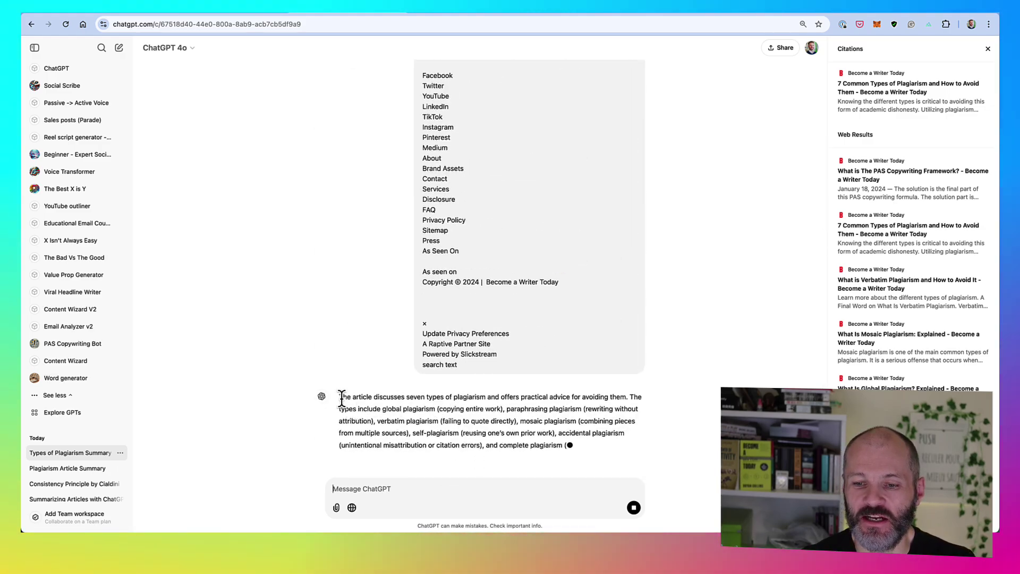
pyautogui.moveTo(340, 400); pyautogui.dragTo(624, 460)
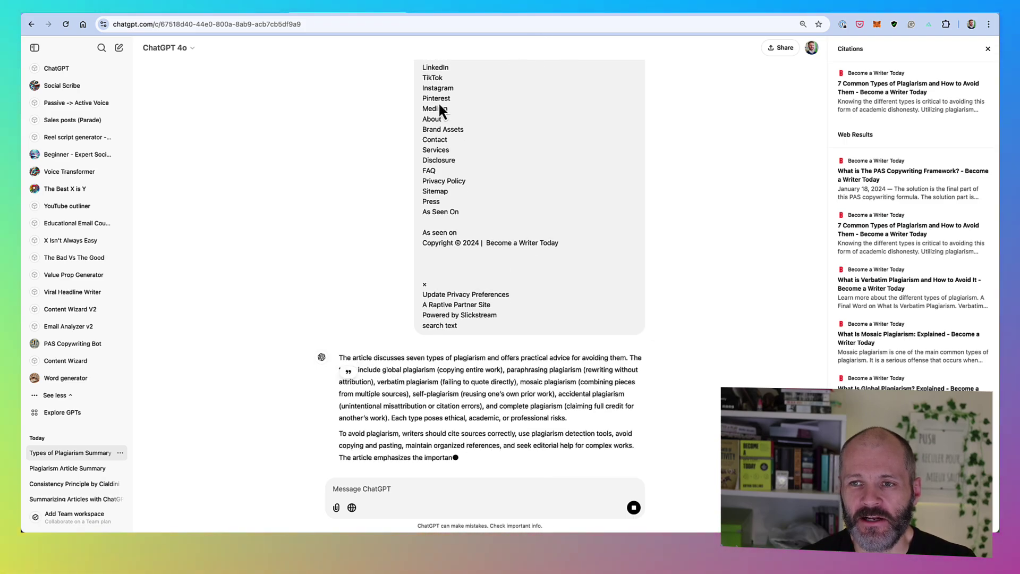
pyautogui.click(484, 10)
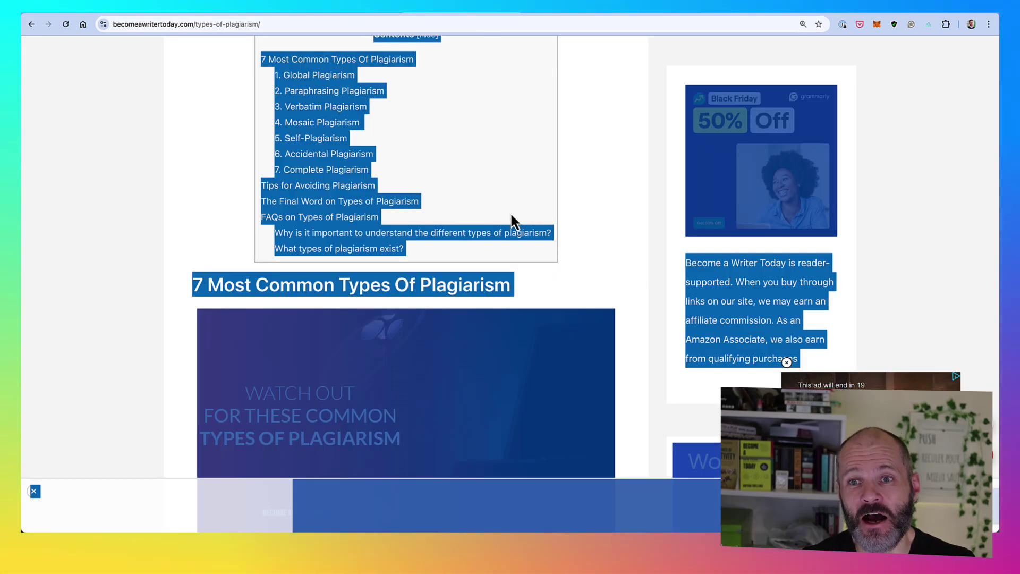
pyautogui.click(362, 12)
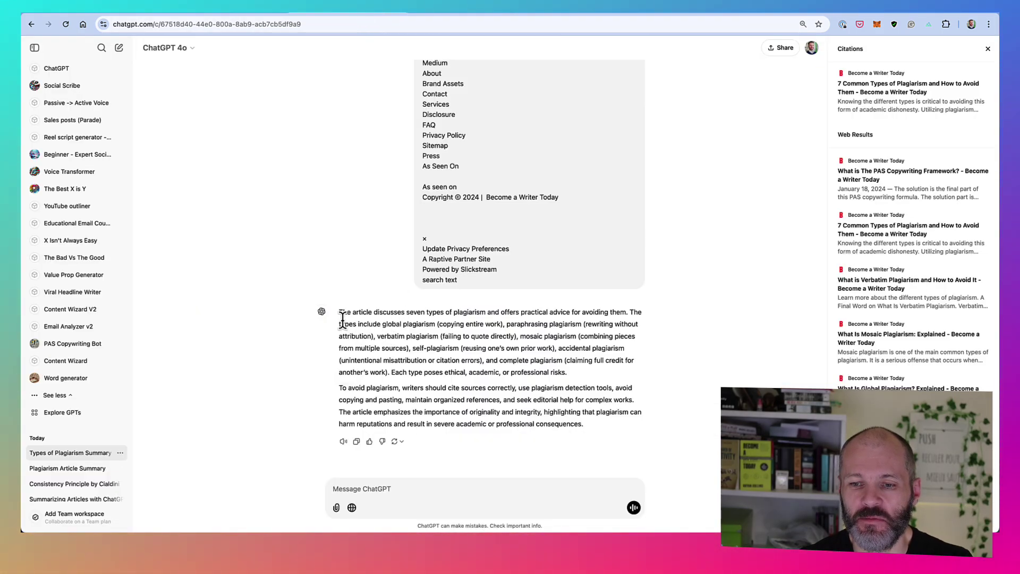
pyautogui.moveTo(341, 318); pyautogui.dragTo(569, 409)
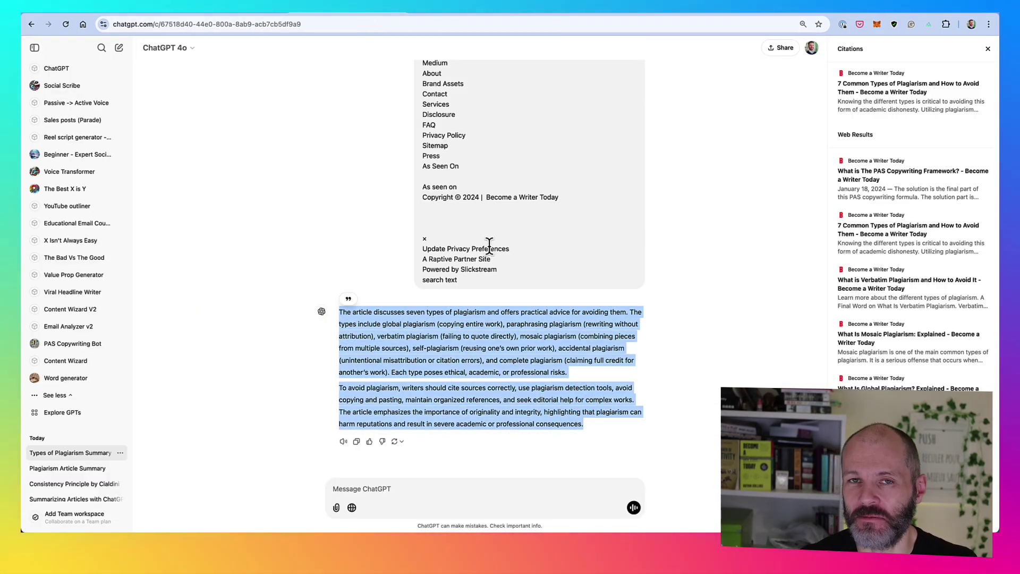
pyautogui.click(375, 323)
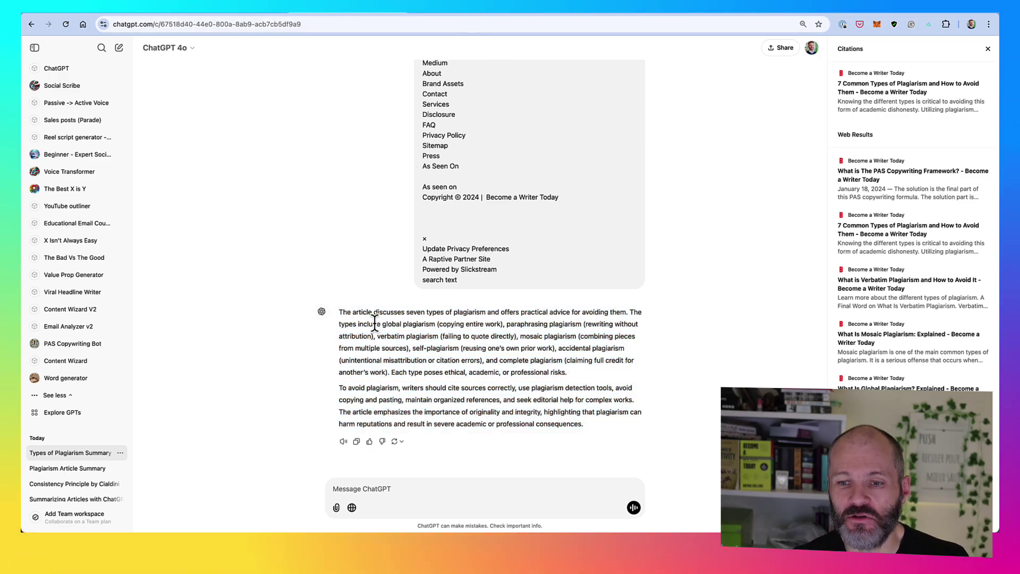
pyautogui.moveTo(345, 310); pyautogui.dragTo(611, 430)
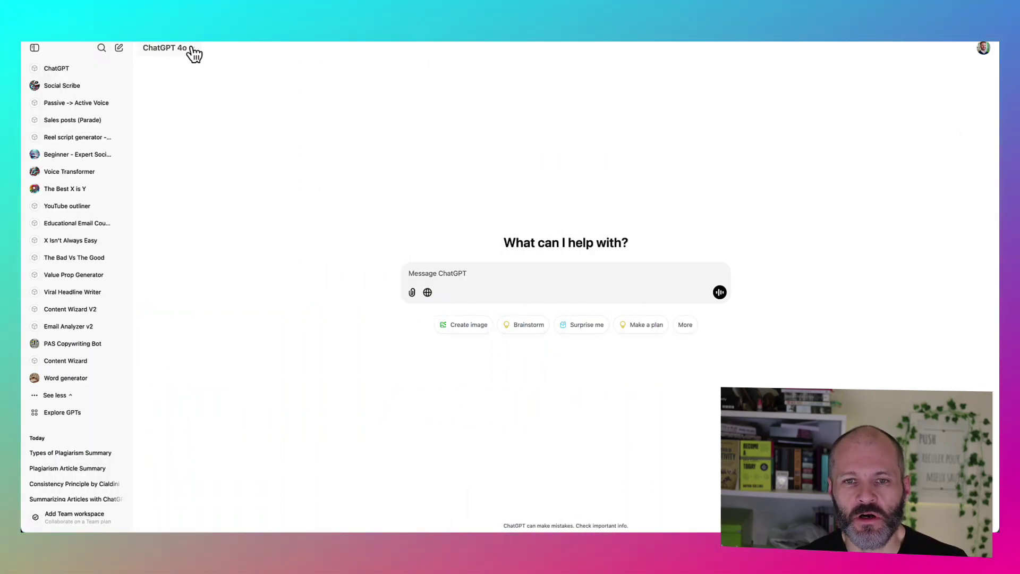
# Pick Affiliate Marketing test.pdf from the Desktop for upload and preview its contents.
pyautogui.click(413, 293)
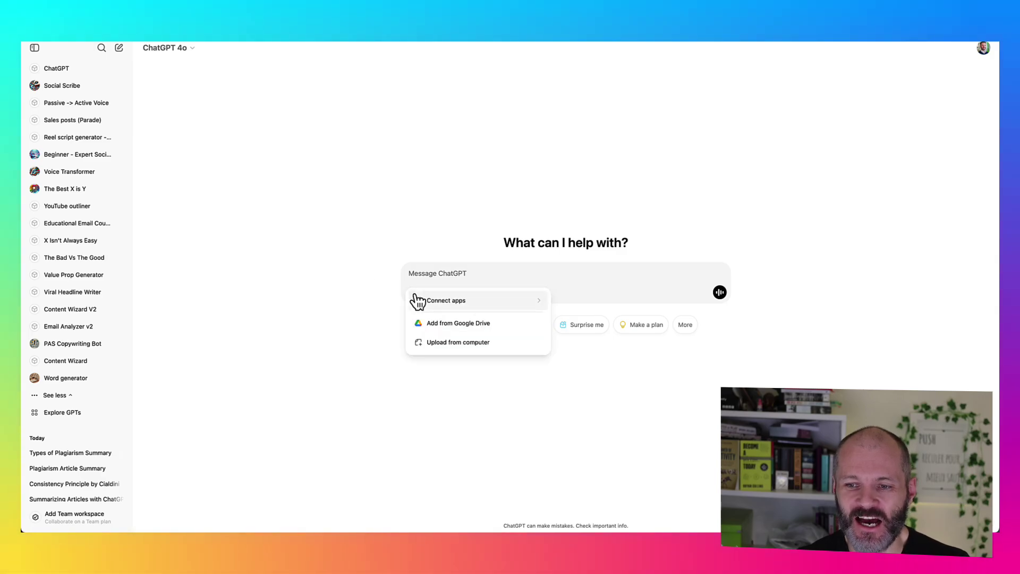
pyautogui.click(450, 344)
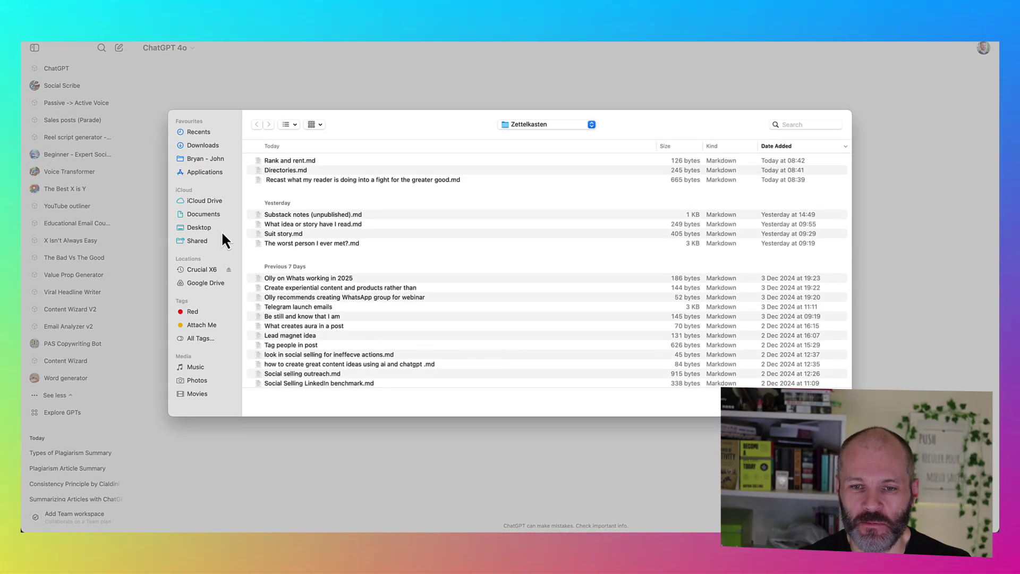
pyautogui.click(221, 228)
pyautogui.click(363, 161)
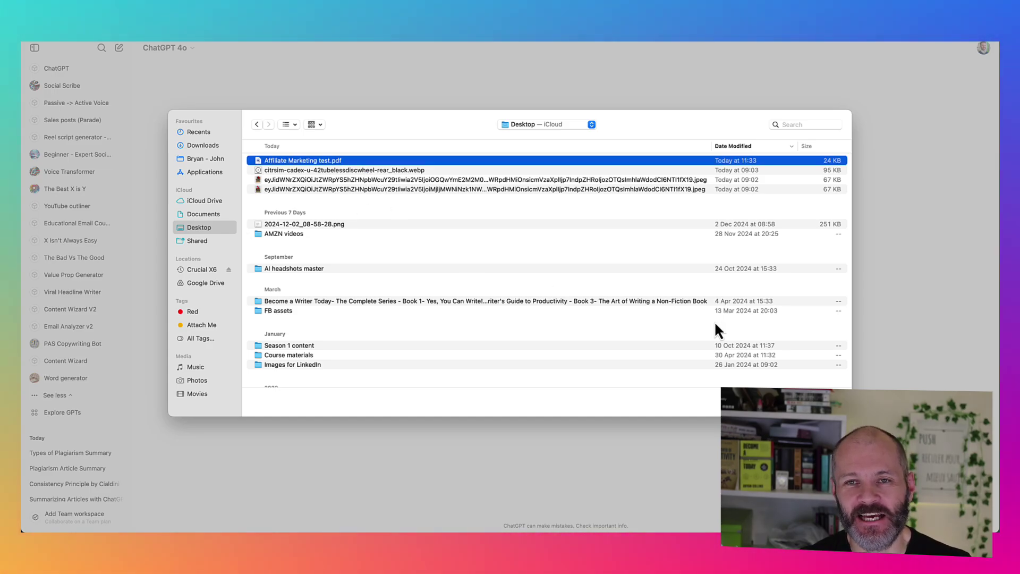
pyautogui.press('space')
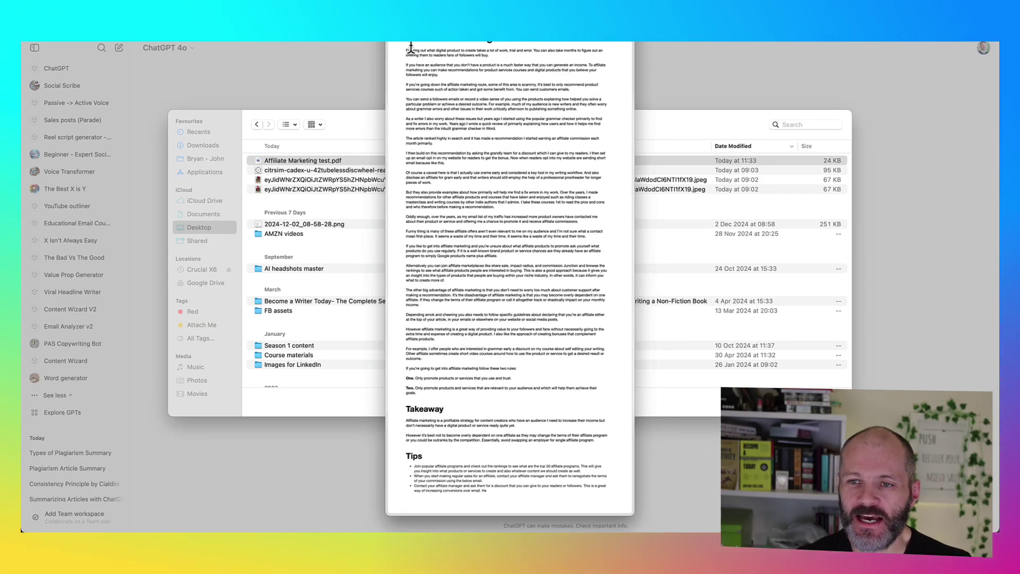
pyautogui.moveTo(407, 46); pyautogui.dragTo(528, 393)
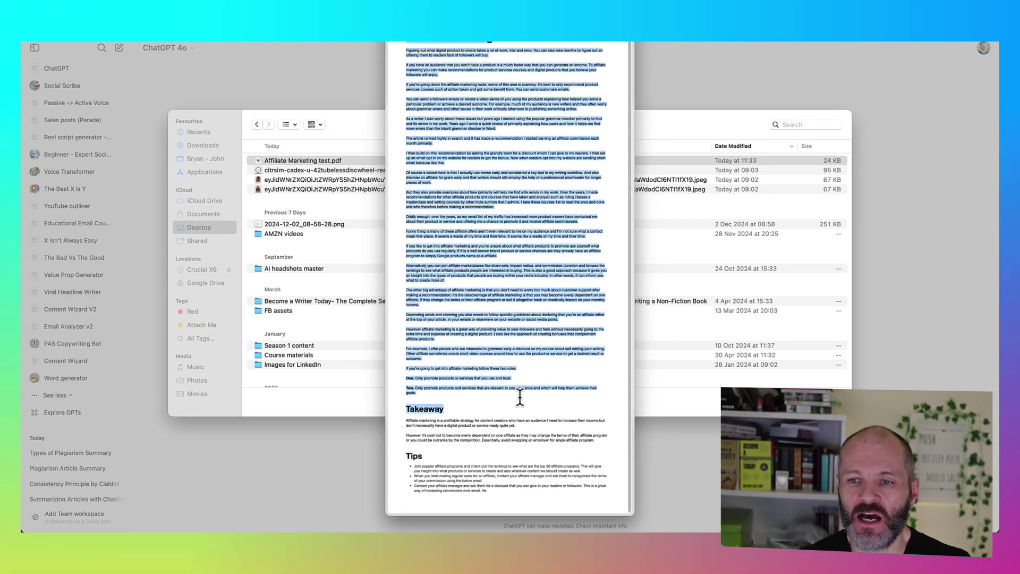
pyautogui.press('space')
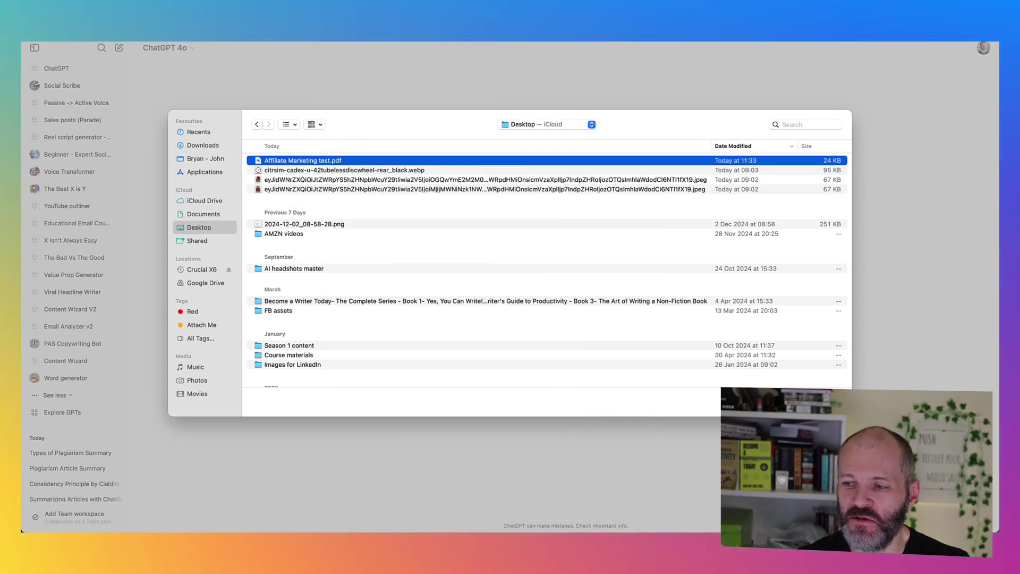
# Attach Affiliate Marketing test.pdf and send 'summarize this article', then review the opening paragraph.
pyautogui.press('Return')
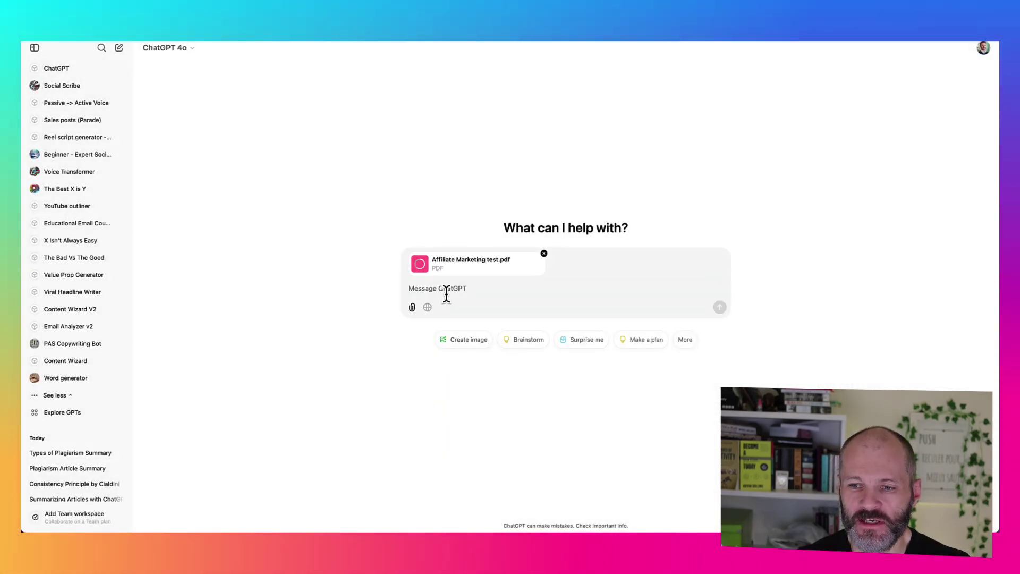
pyautogui.write('summar')
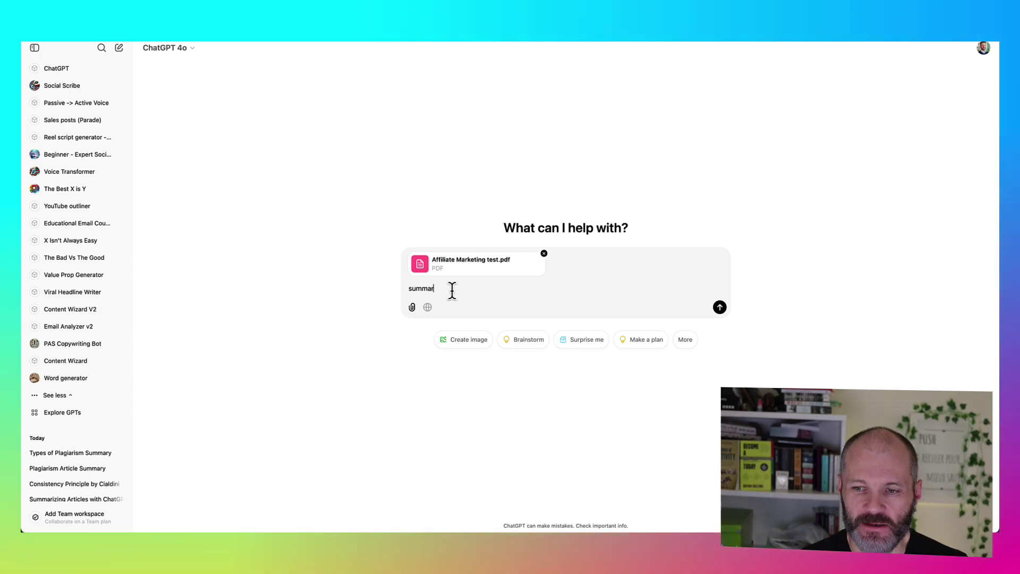
pyautogui.write('ize this')
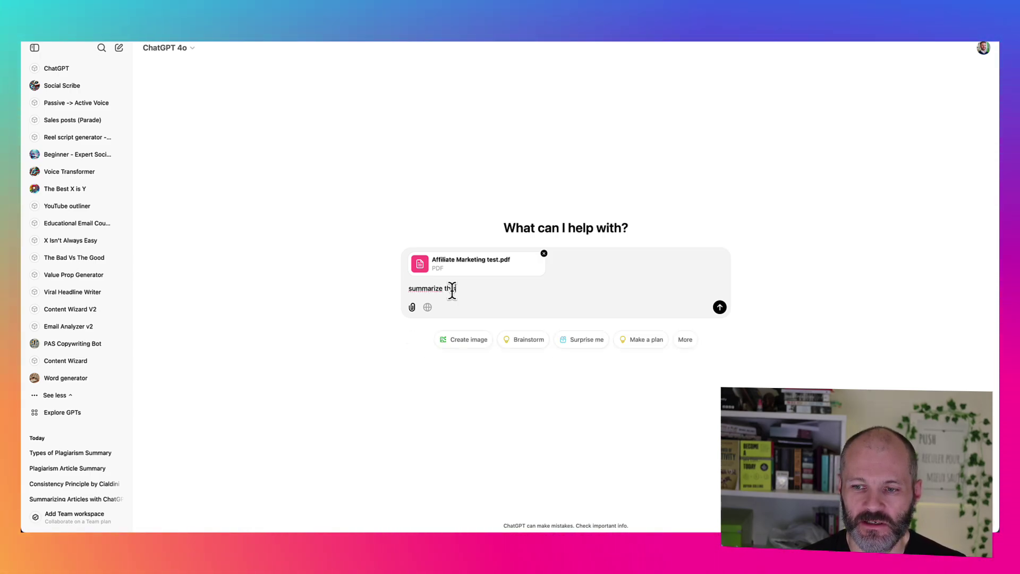
pyautogui.write(' article')
pyautogui.press('Return')
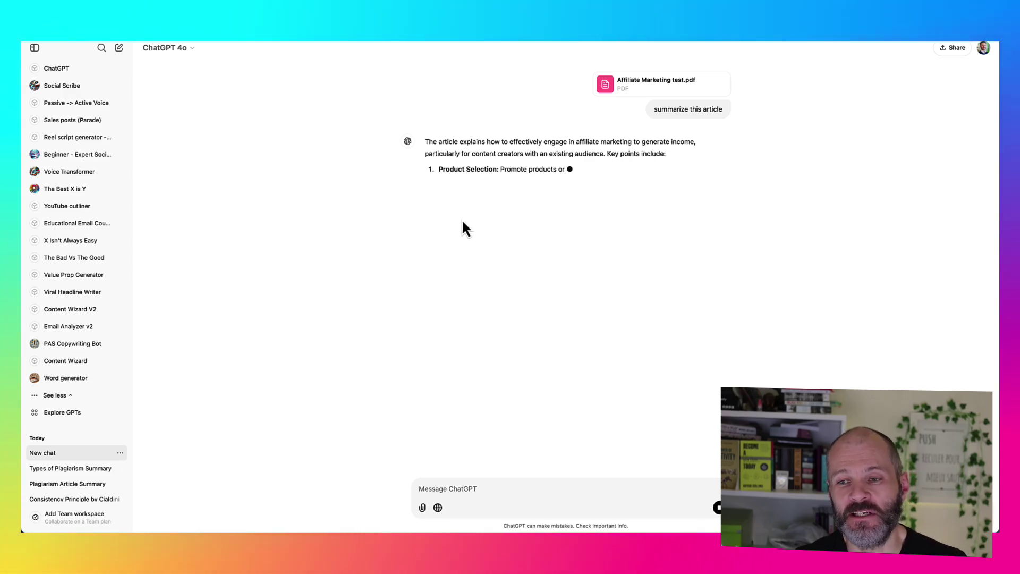
pyautogui.moveTo(417, 137); pyautogui.dragTo(564, 188)
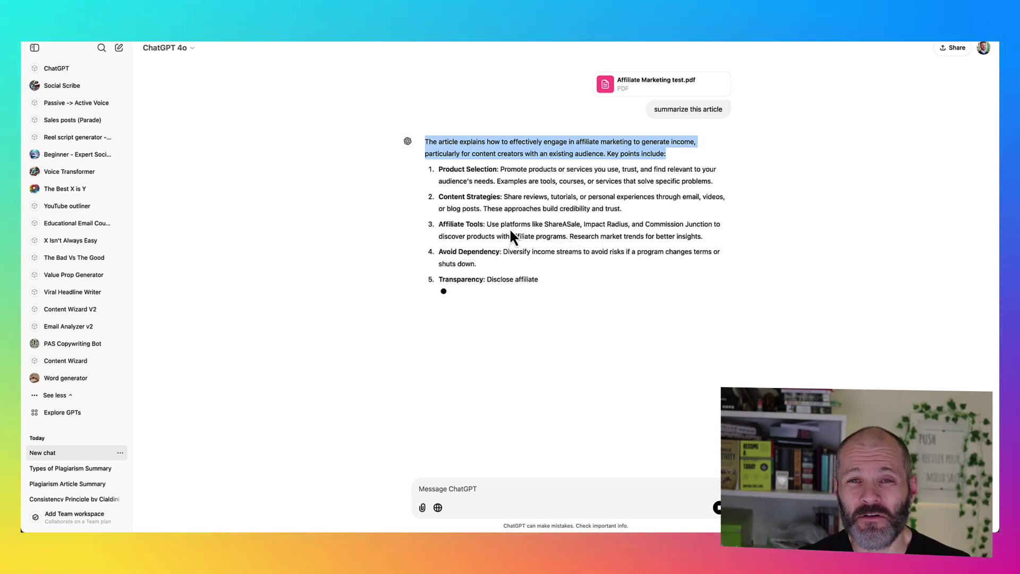
# Draft 'summarize as a single paragraph discussing the implications for…', correcting the spelling to 'discussing'.
pyautogui.click(475, 485)
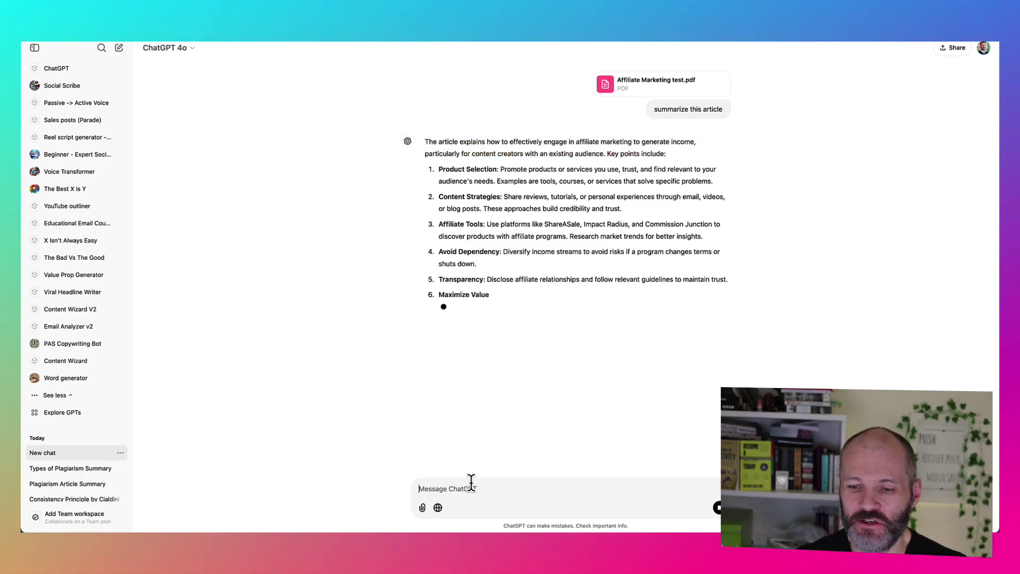
pyautogui.write('summarie')
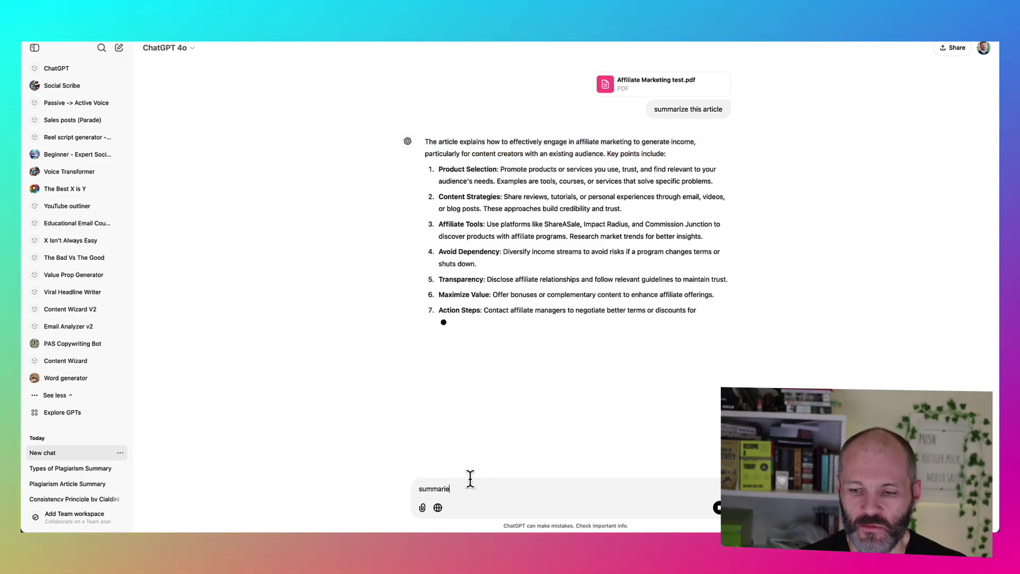
pyautogui.write('e')
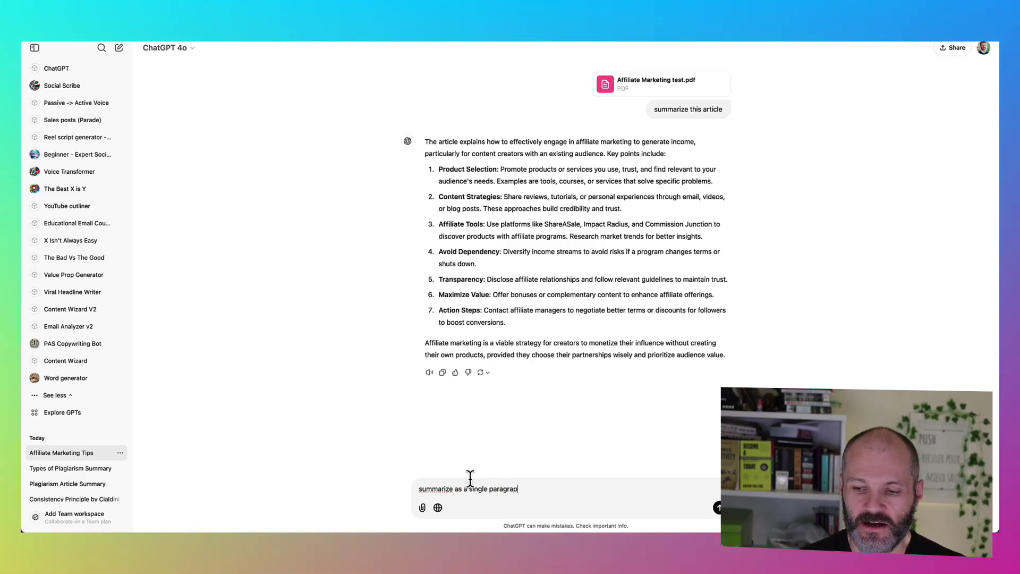
pyautogui.write('as a single paragraph for content c')
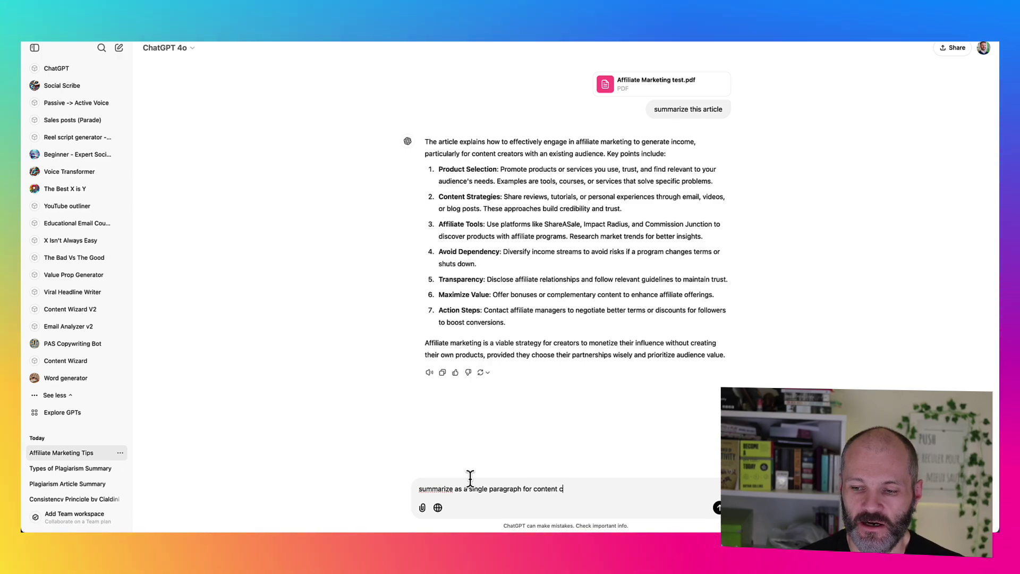
pyautogui.hotkey('alt', 'Left')
pyautogui.hotkey('alt', 'Left')
pyautogui.hotkey('alt', 'Left')
pyautogui.write('discusssing the impl')
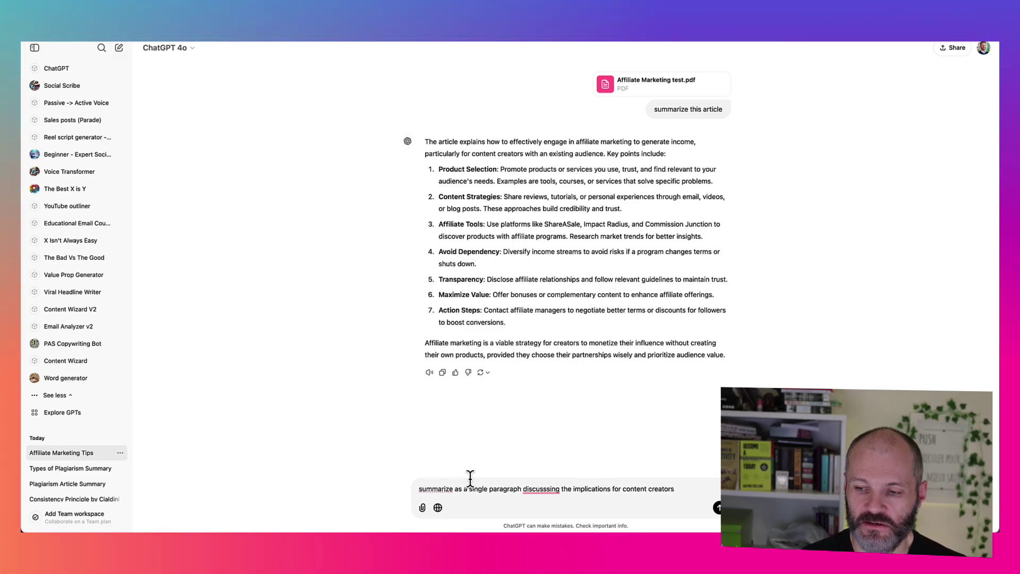
pyautogui.moveTo(533, 481)
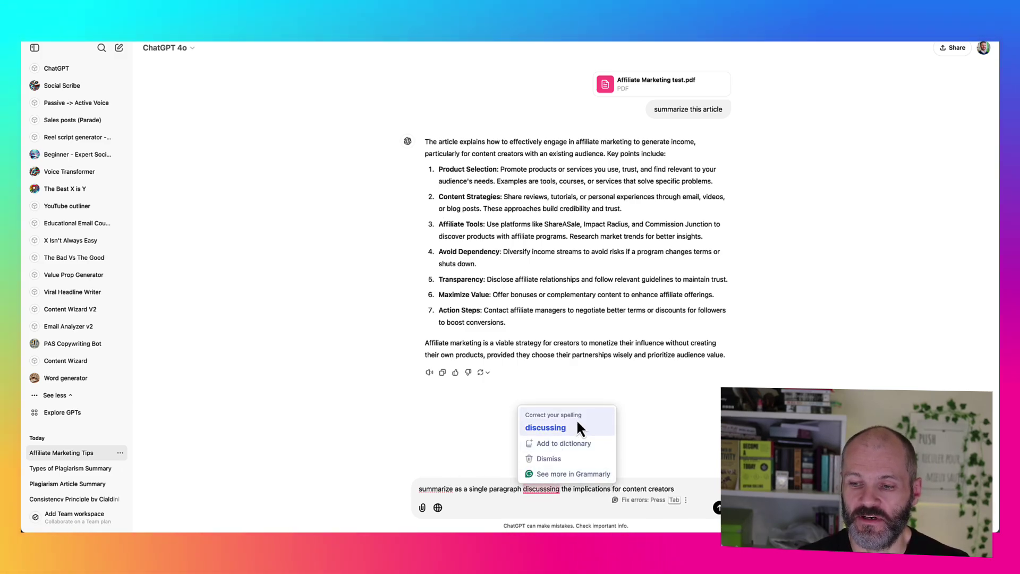
pyautogui.click(538, 424)
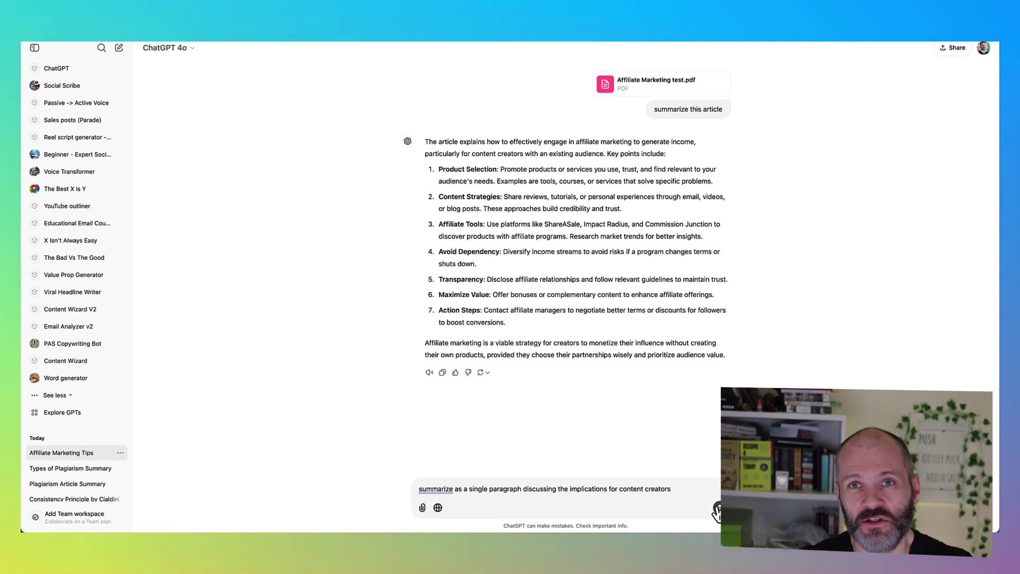
# Send the request and review the paragraph on content creators and over-reliance on a single affiliate program.
pyautogui.click(718, 508)
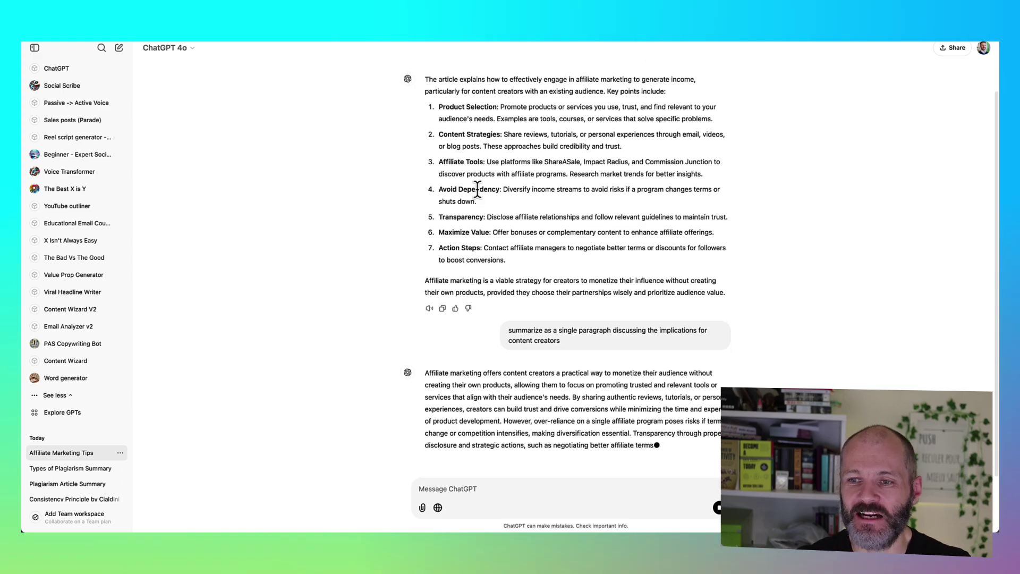
pyautogui.moveTo(443, 322); pyautogui.dragTo(616, 385)
pyautogui.click(611, 378)
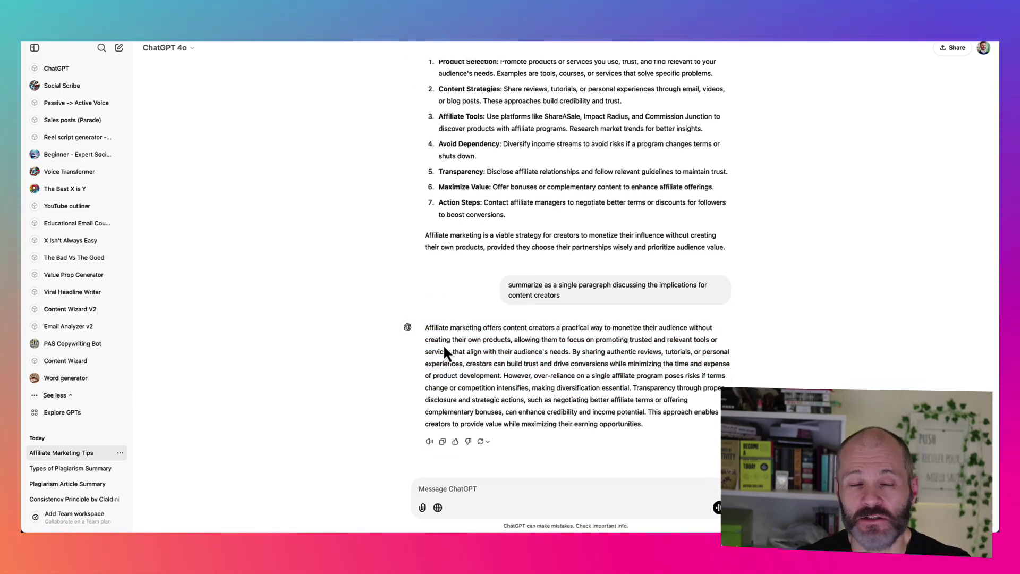
pyautogui.moveTo(428, 327); pyautogui.dragTo(452, 326)
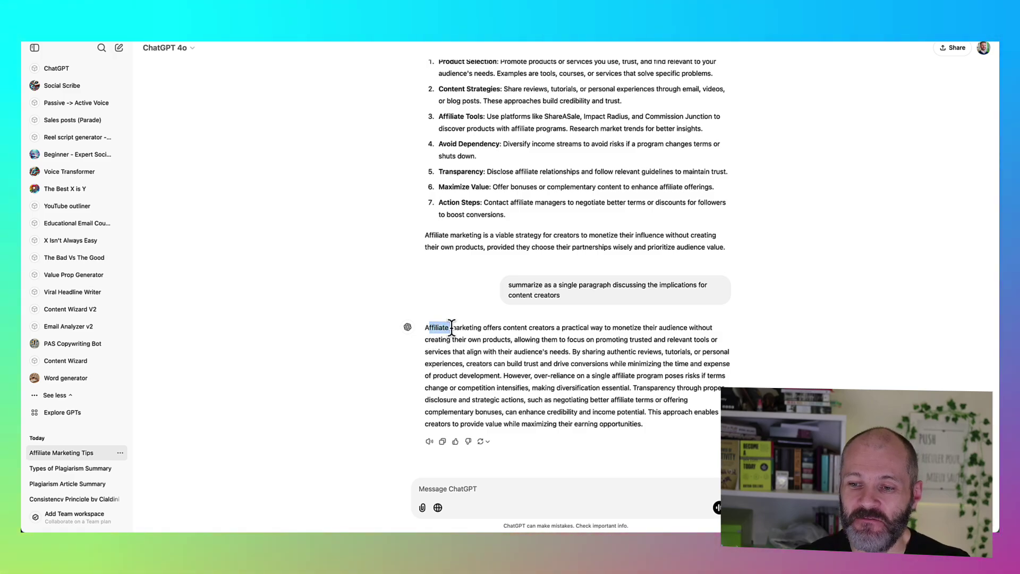
pyautogui.moveTo(527, 327); pyautogui.dragTo(608, 327)
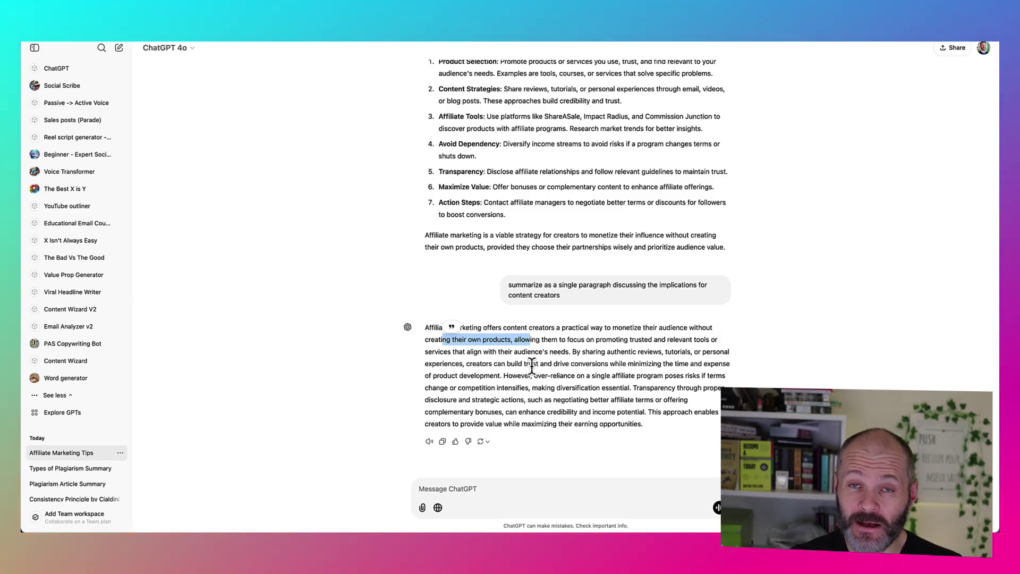
pyautogui.click(500, 351)
pyautogui.moveTo(507, 327); pyautogui.dragTo(655, 396)
pyautogui.click(499, 388)
pyautogui.moveTo(543, 375); pyautogui.dragTo(550, 376)
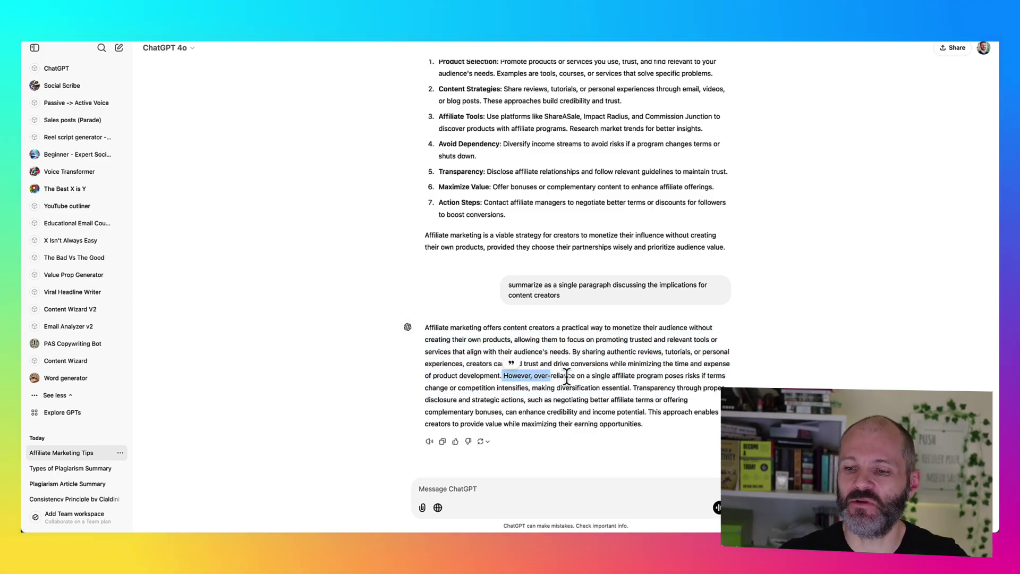
pyautogui.moveTo(612, 376); pyautogui.dragTo(670, 381)
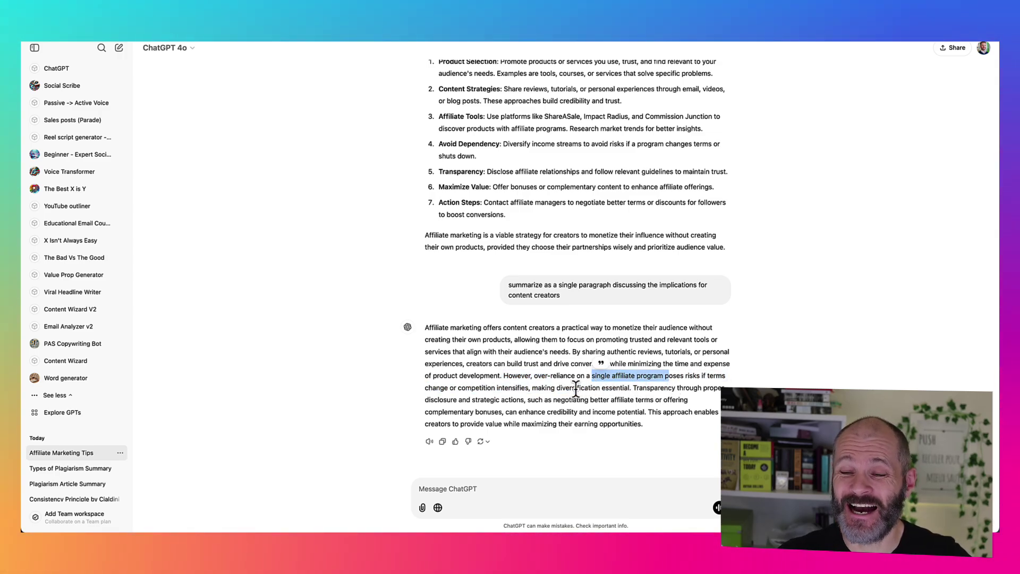
pyautogui.scroll(4, 576, 388)
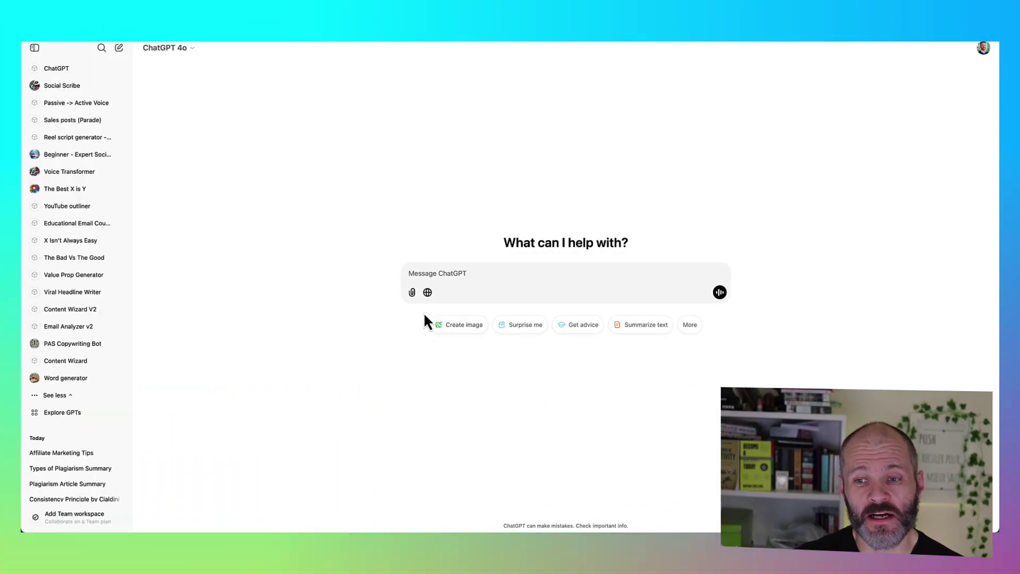
# Open the Google Drive picker from the attach menu and search it for 'email'.
pyautogui.click(411, 292)
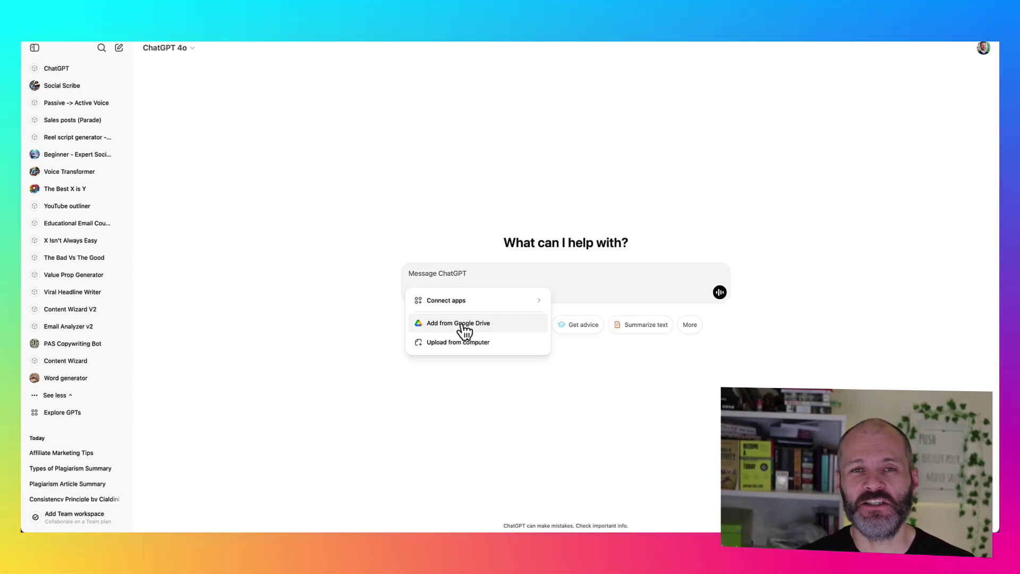
pyautogui.click(464, 324)
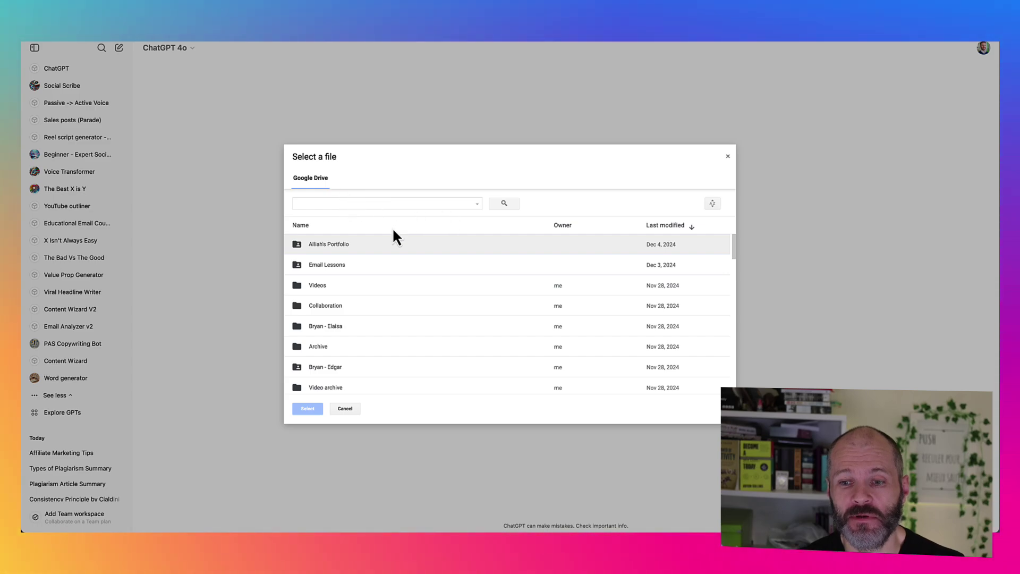
pyautogui.click(387, 204)
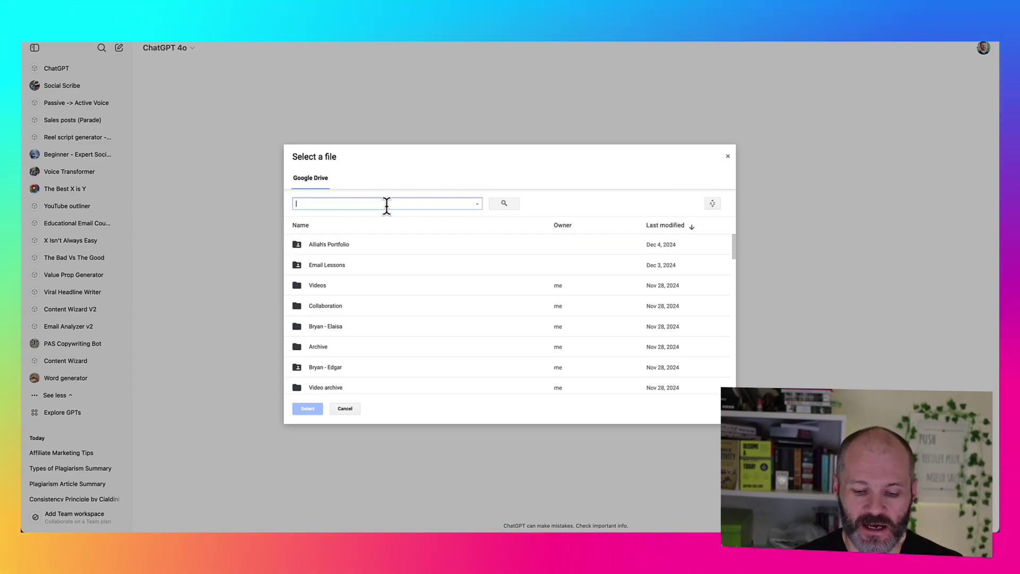
pyautogui.write('ema')
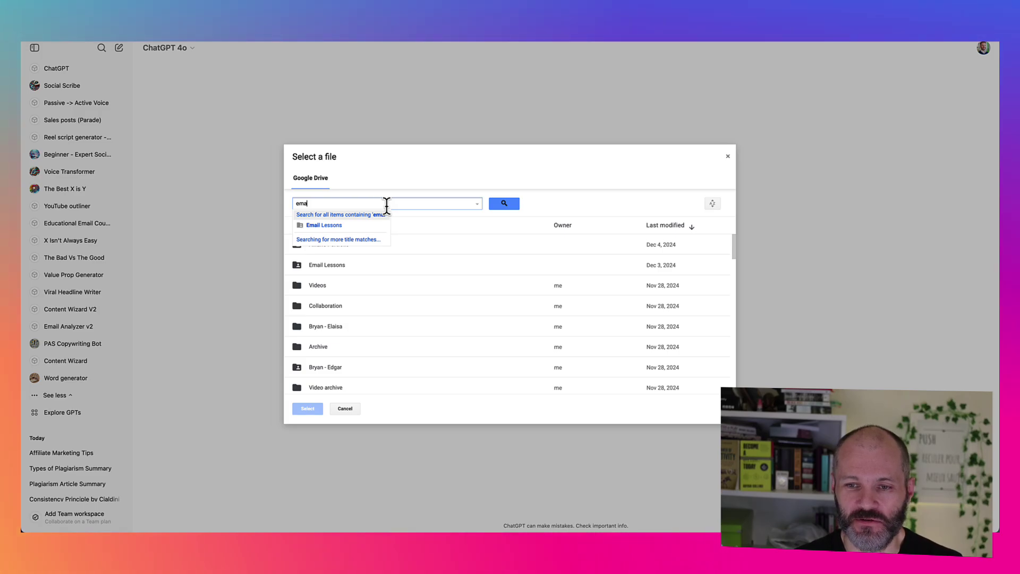
pyautogui.write('ilemail')
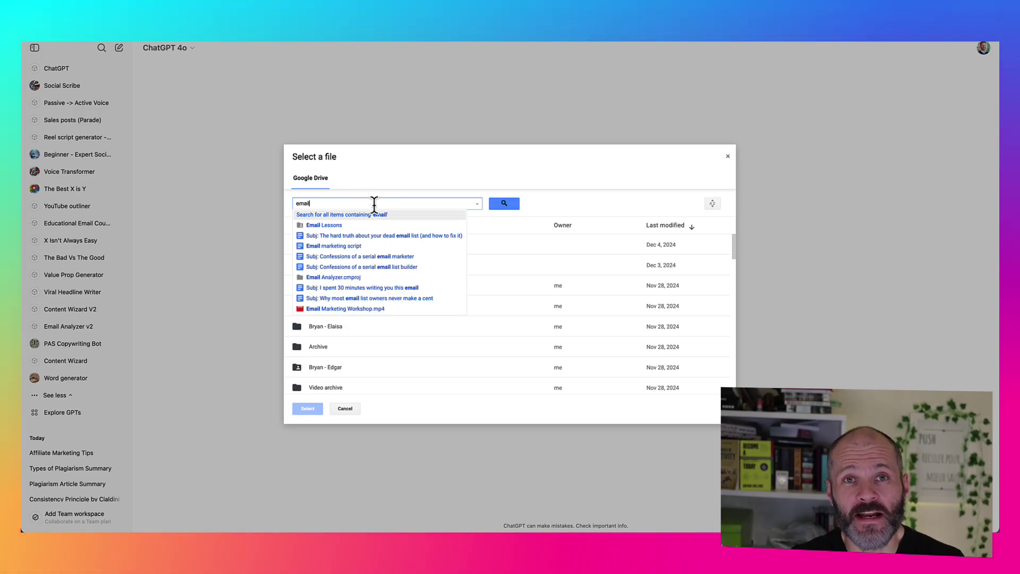
# Attach the dead email lists document, send 'summarize this email', and select the summary reply.
pyautogui.click(373, 235)
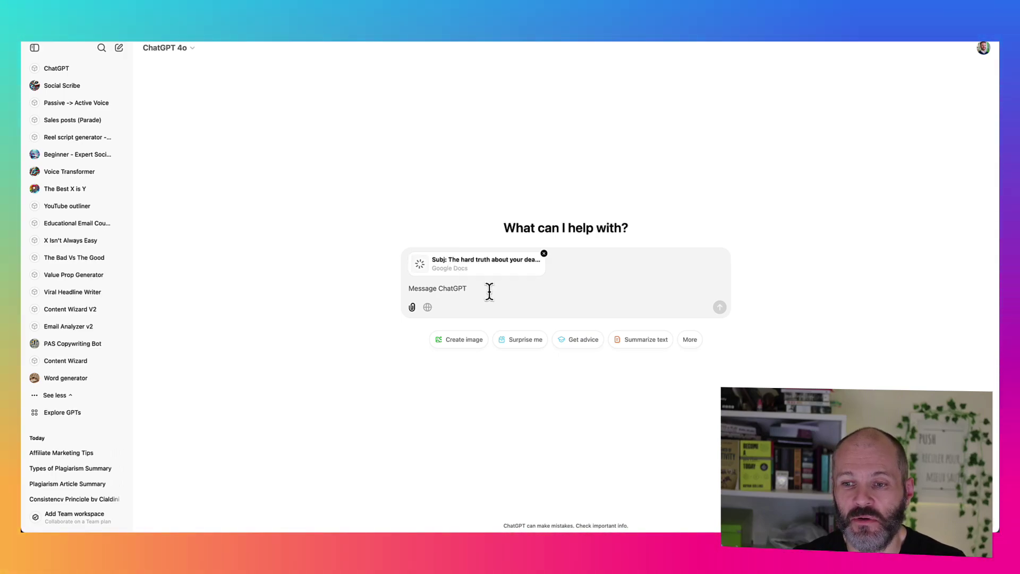
pyautogui.write('su')
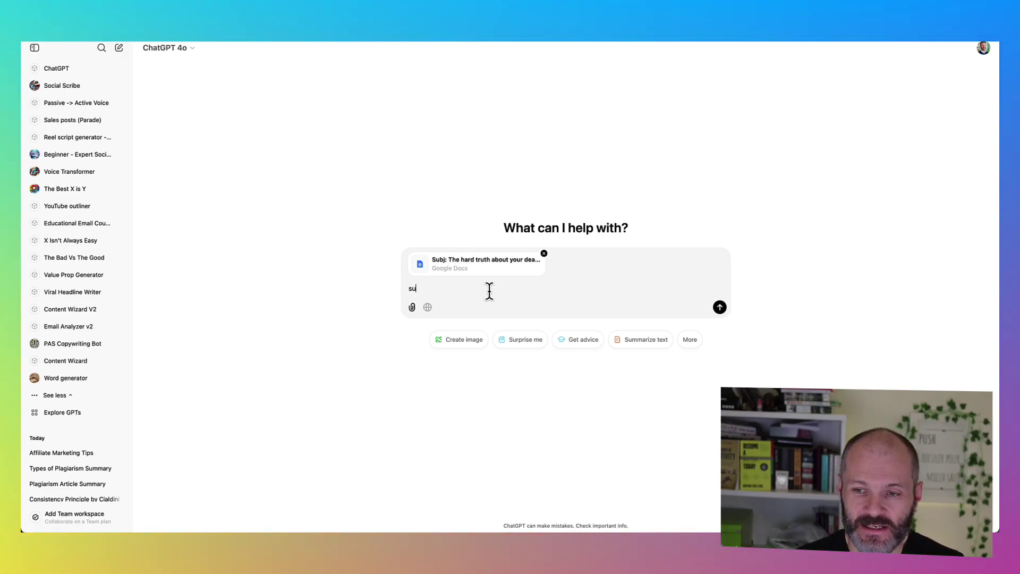
pyautogui.write('mmarize this e')
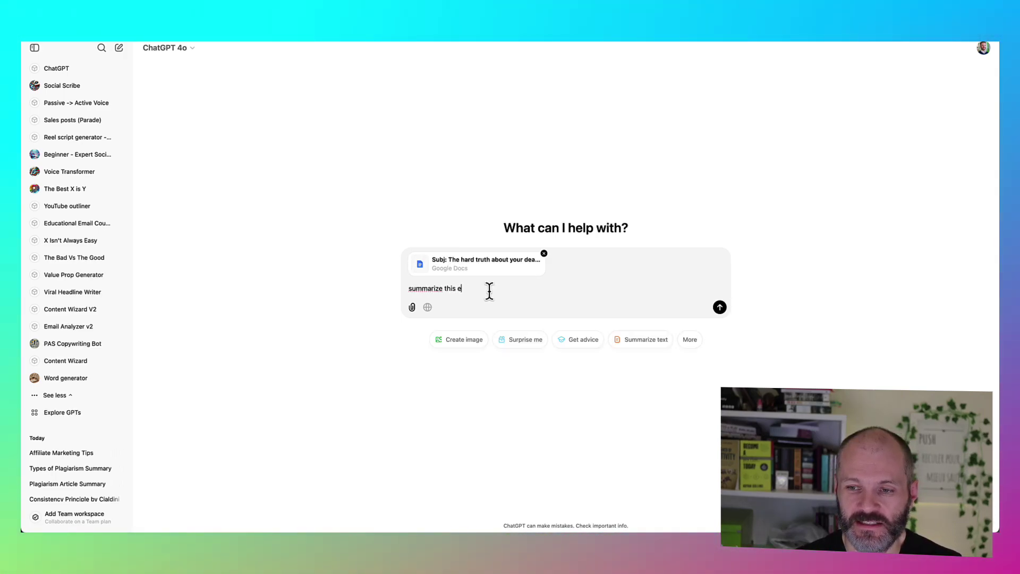
pyautogui.write('mail')
pyautogui.press('Return')
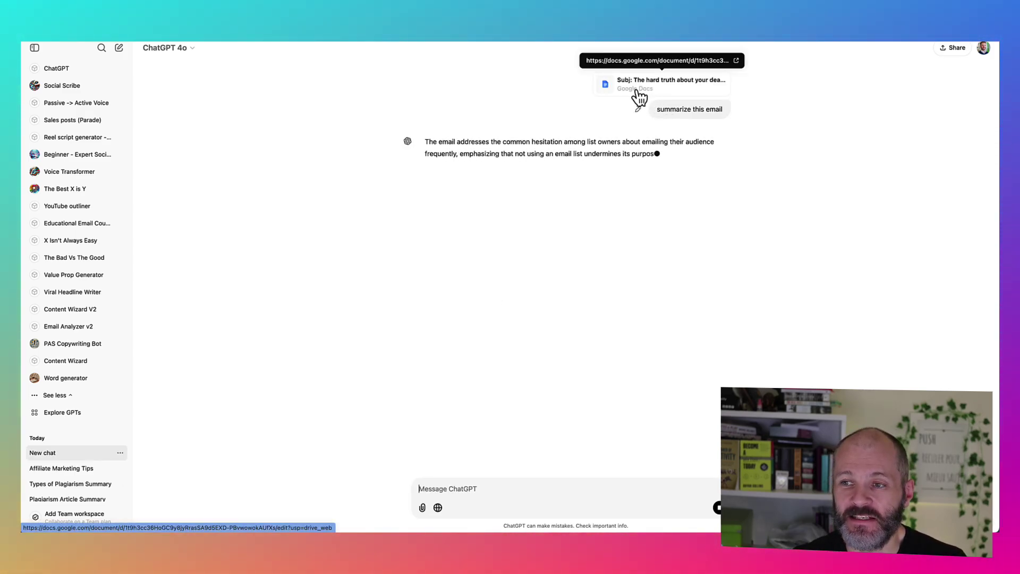
pyautogui.moveTo(437, 137); pyautogui.dragTo(723, 199)
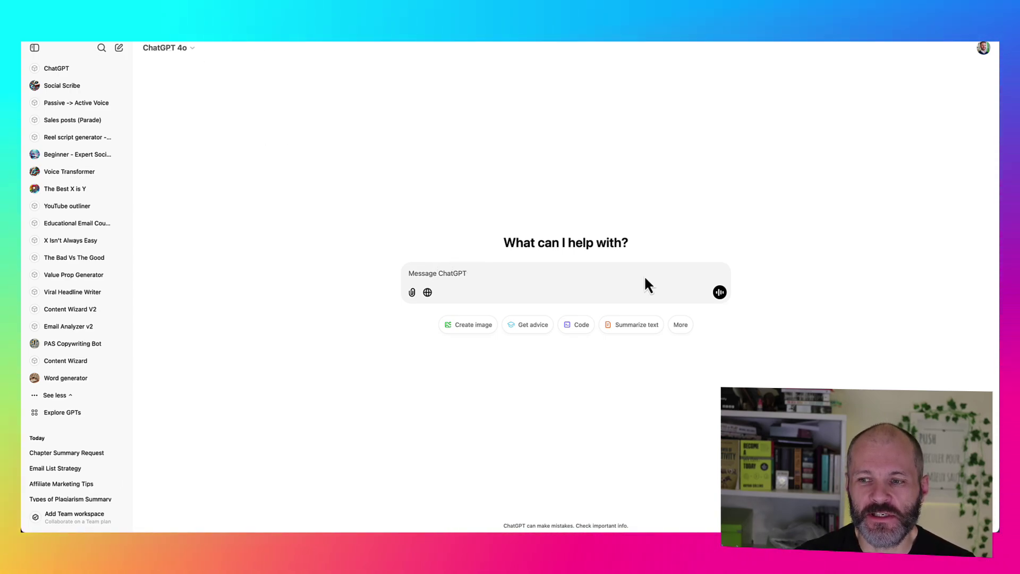
# Send the Summarize text suggestion asking for a summary of chapter 1 of a book.
pyautogui.click(673, 327)
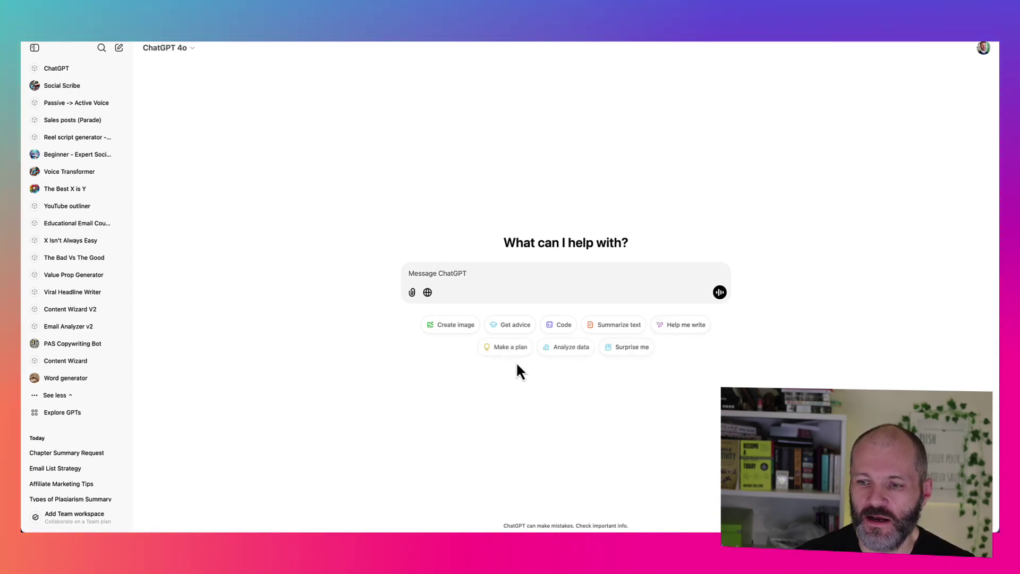
pyautogui.click(616, 326)
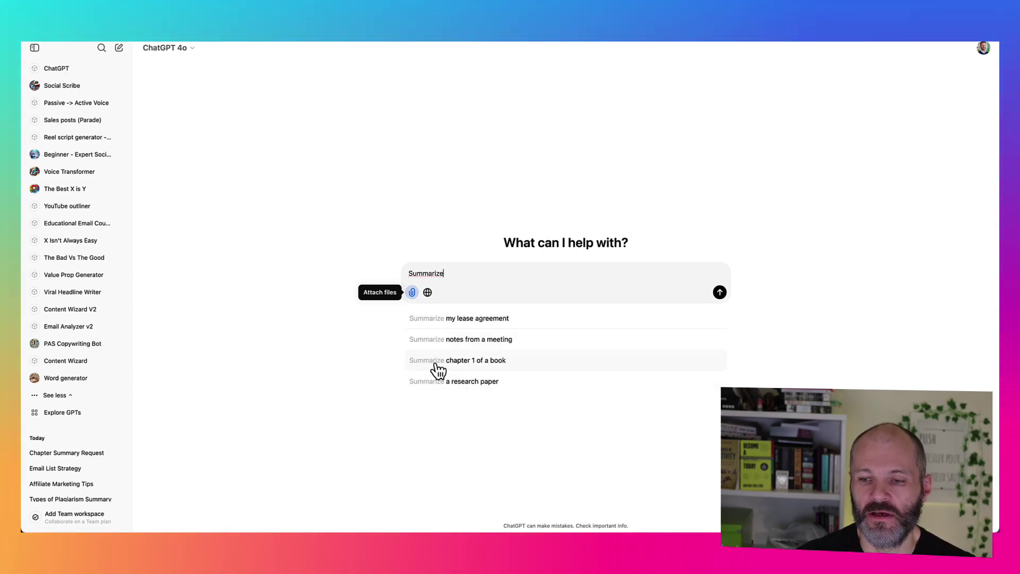
pyautogui.click(481, 366)
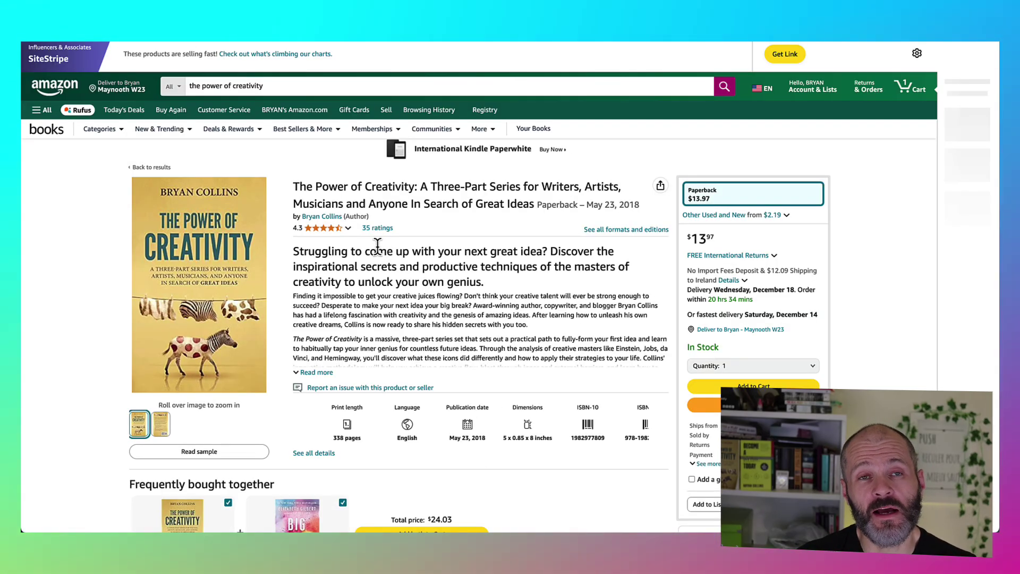
# Reply 'yes' to confirm The Power of Creativity is the intended book.
pyautogui.moveTo(294, 187); pyautogui.dragTo(468, 190)
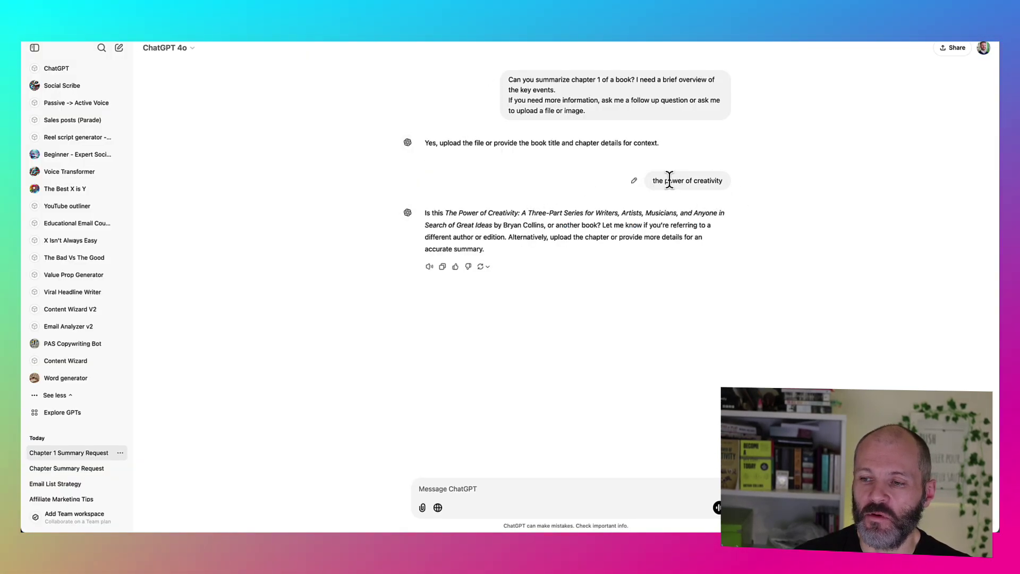
pyautogui.moveTo(669, 180); pyautogui.dragTo(706, 178)
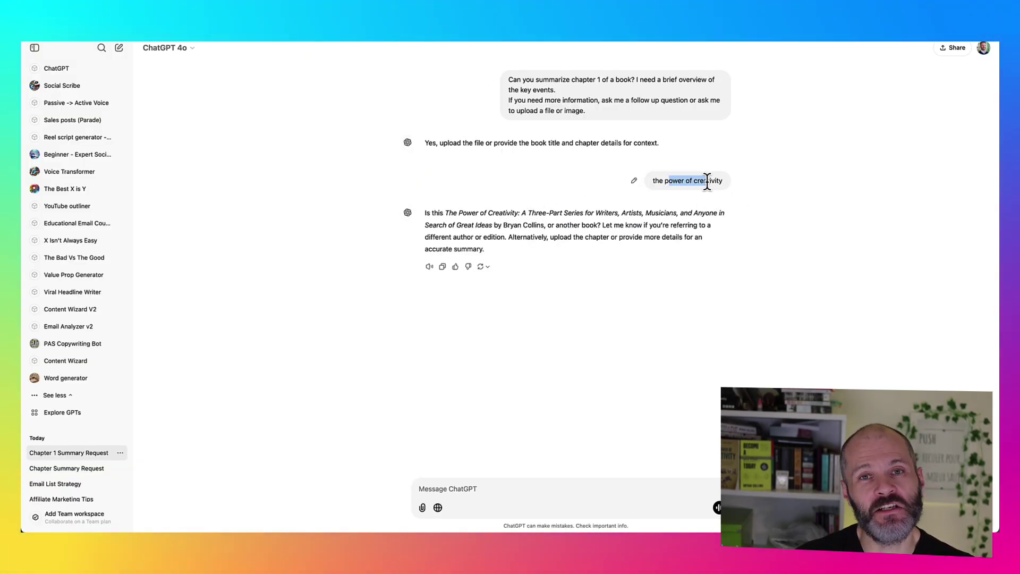
pyautogui.moveTo(425, 213); pyautogui.dragTo(548, 238)
pyautogui.click(665, 499)
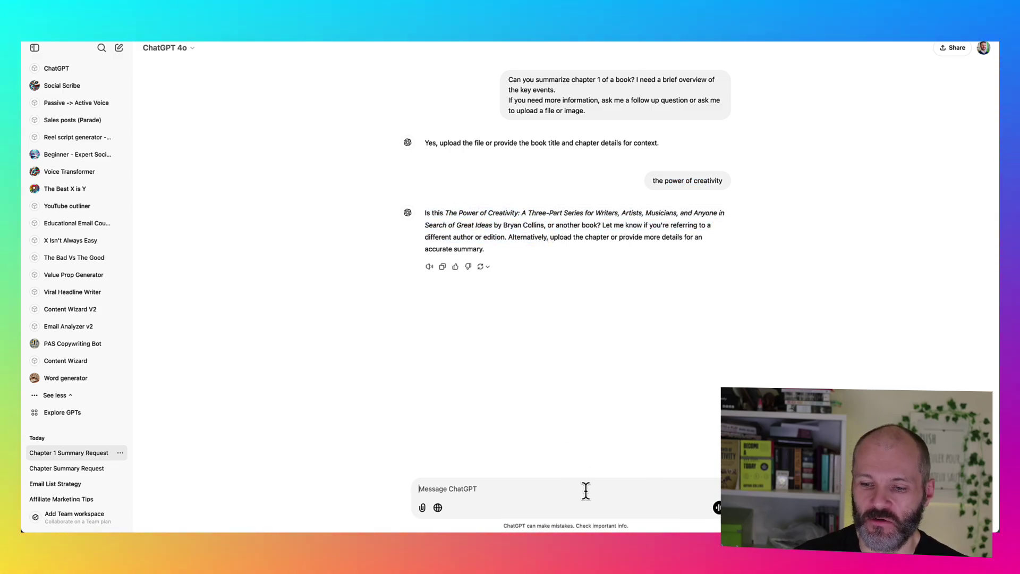
pyautogui.write('yes')
pyautogui.click(715, 508)
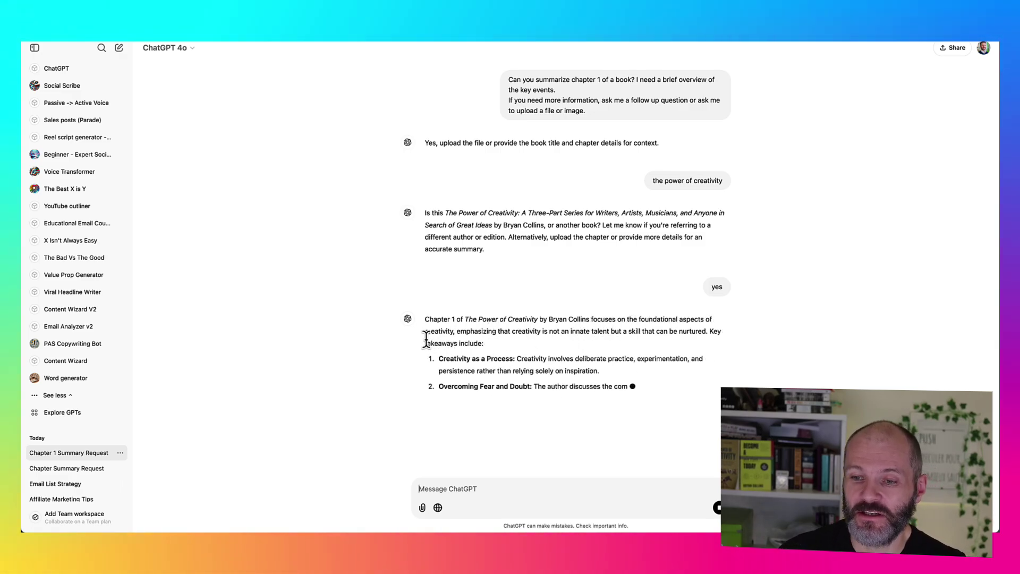
# Select the complete Chapter 1 key-takeaways reply and quote it into a new message.
pyautogui.moveTo(426, 340); pyautogui.dragTo(470, 336)
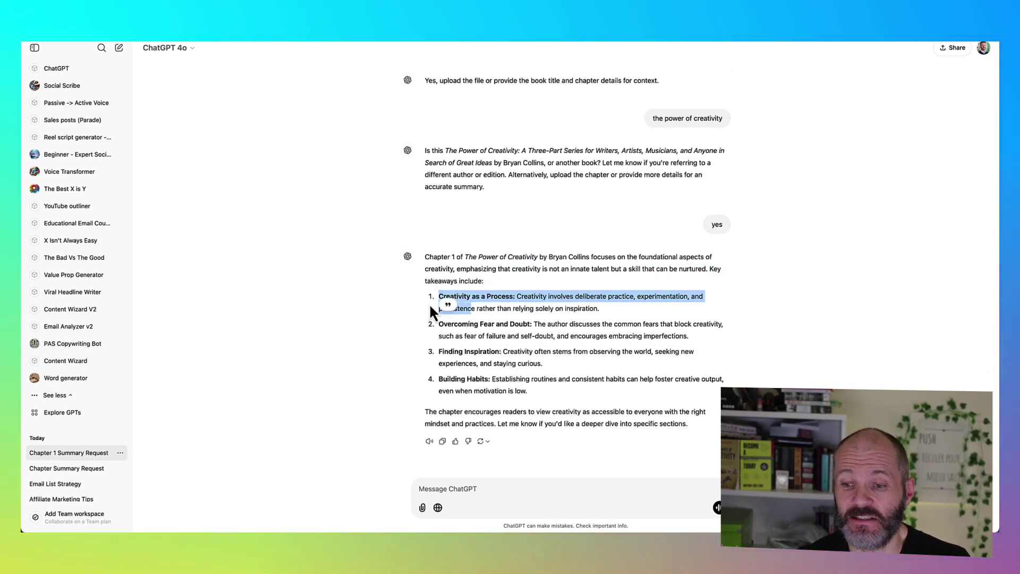
pyautogui.moveTo(434, 257)
pyautogui.mouseDown()
pyautogui.moveTo(532, 282)
pyautogui.moveTo(584, 380)
pyautogui.moveTo(421, 266)
pyautogui.mouseUp()
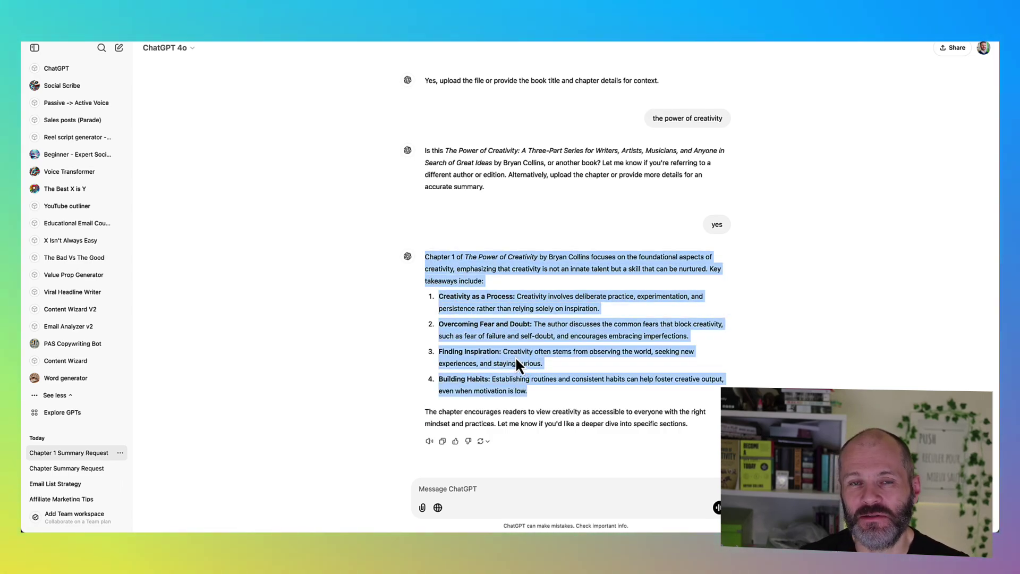
pyautogui.click(533, 456)
pyautogui.moveTo(533, 456); pyautogui.dragTo(415, 275)
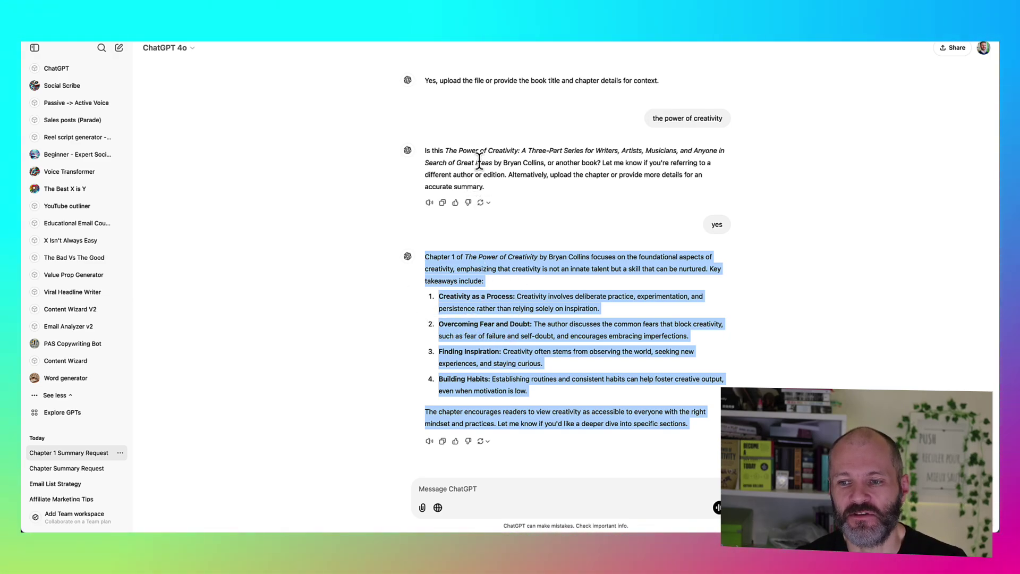
pyautogui.moveTo(429, 255); pyautogui.dragTo(675, 421)
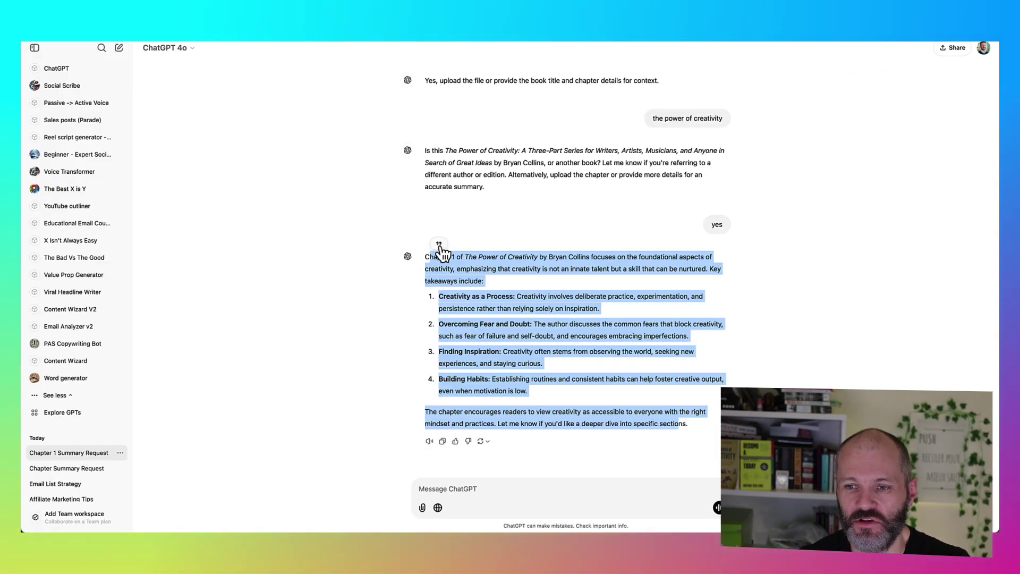
pyautogui.click(439, 243)
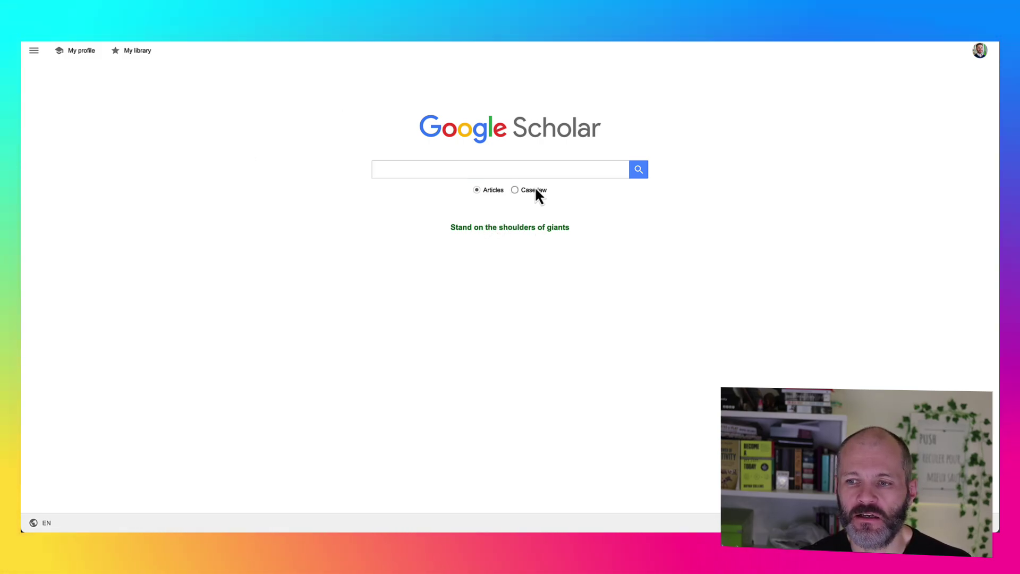
# Search Scholar for 'strength training' and download Periodized Strength Training: A Critical Review as PDF.
pyautogui.write('strength training')
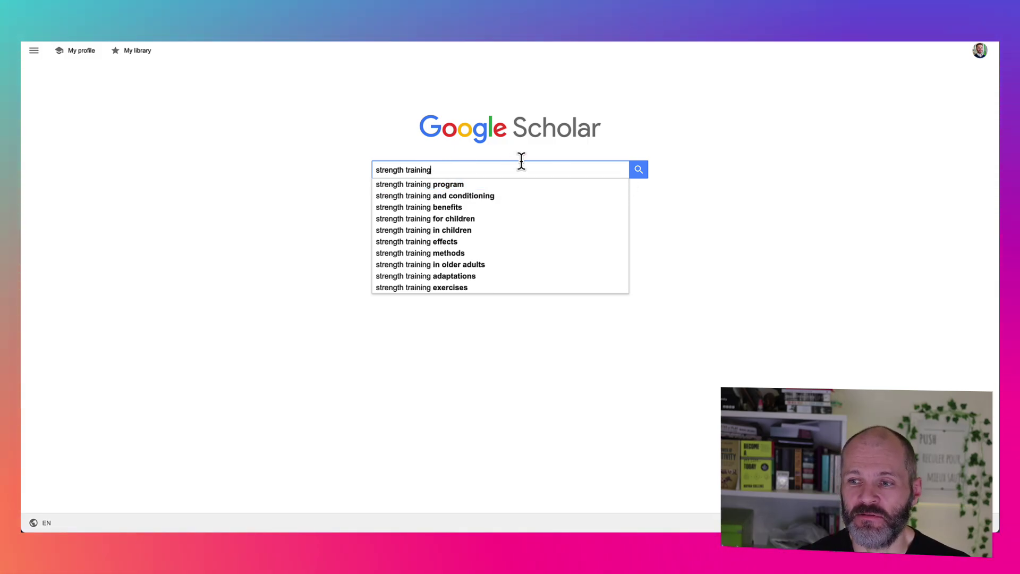
pyautogui.moveTo(551, 175); pyautogui.dragTo(341, 171)
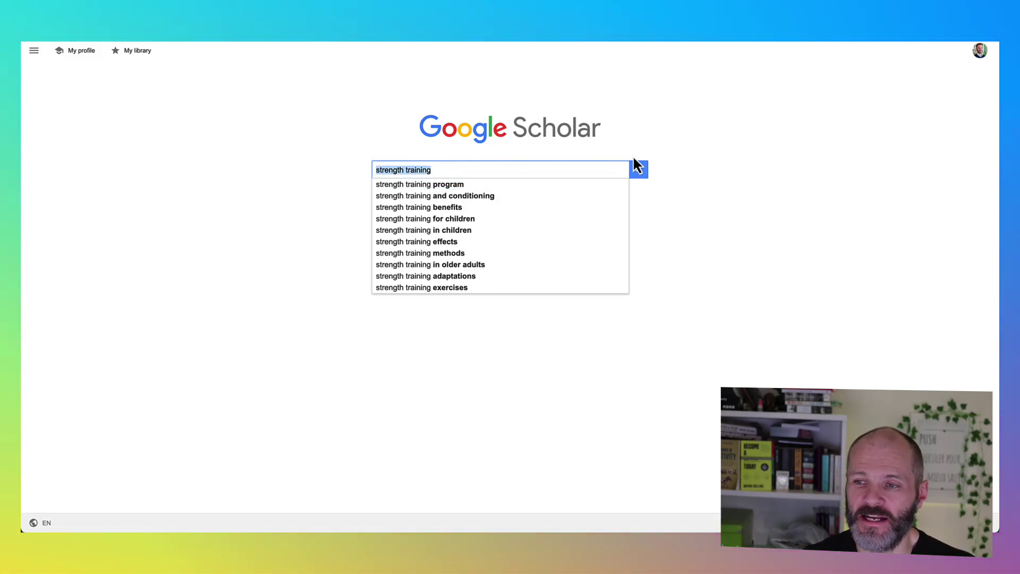
pyautogui.click(639, 170)
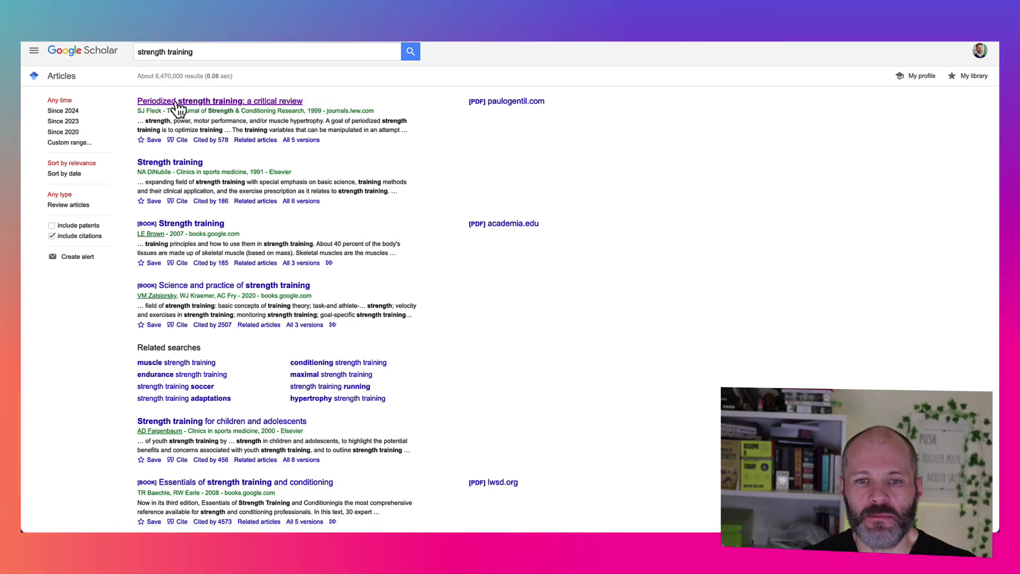
pyautogui.click(217, 101)
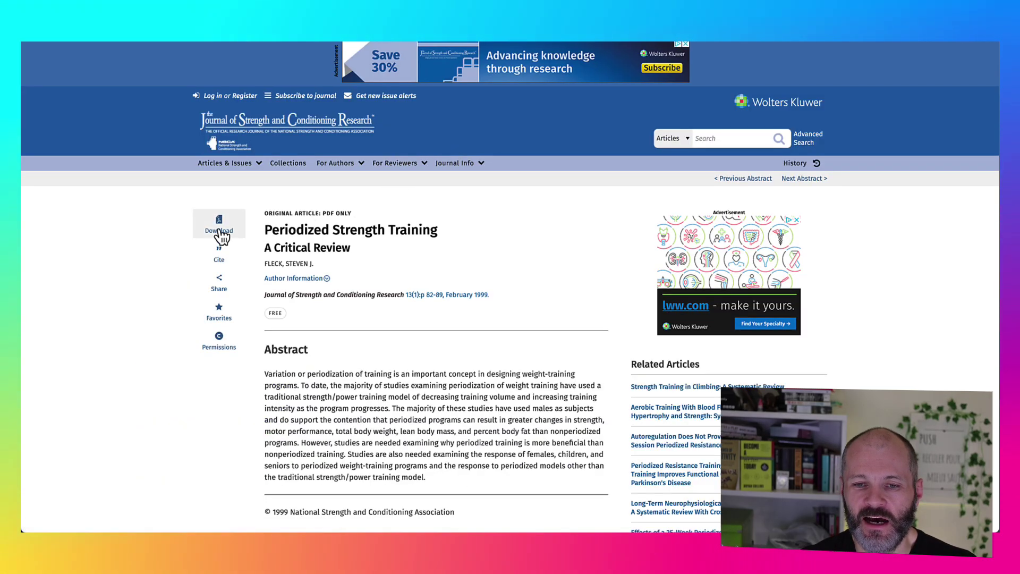
pyautogui.click(220, 232)
pyautogui.click(286, 225)
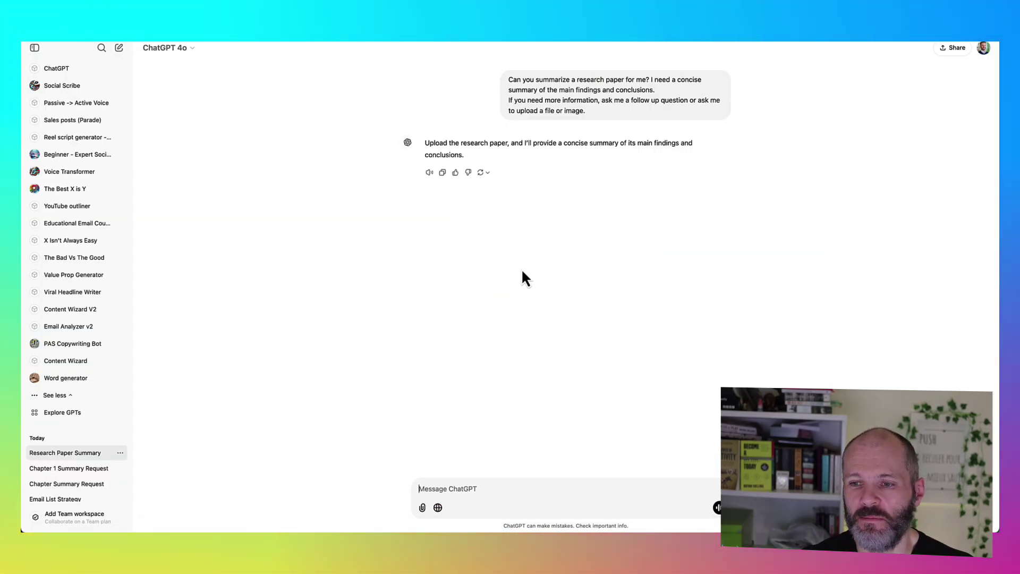
# Start a new chat with the 'Summarize a research paper' prompt suggestion.
pyautogui.press('super+shift+o')
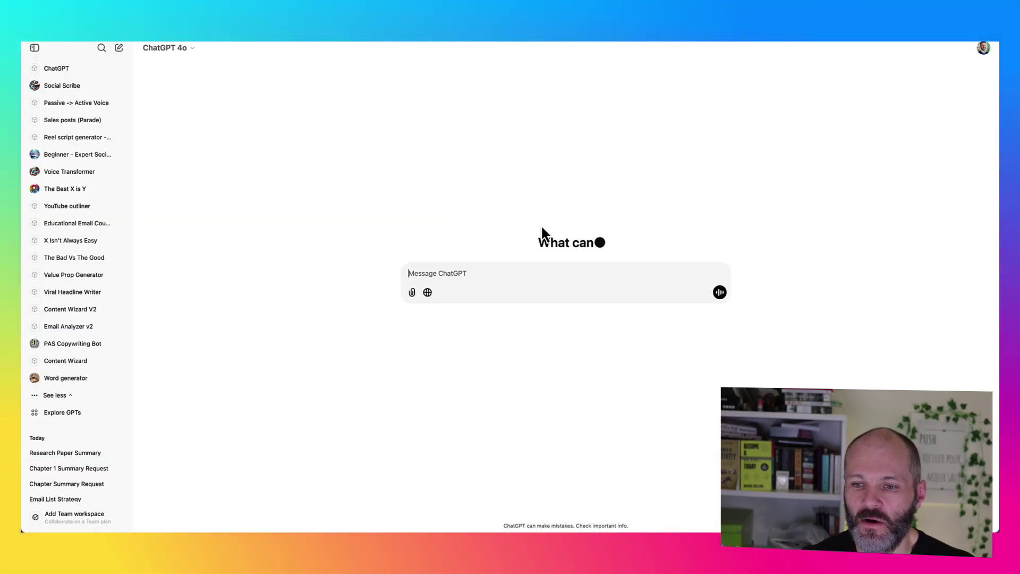
pyautogui.click(710, 326)
pyautogui.click(538, 350)
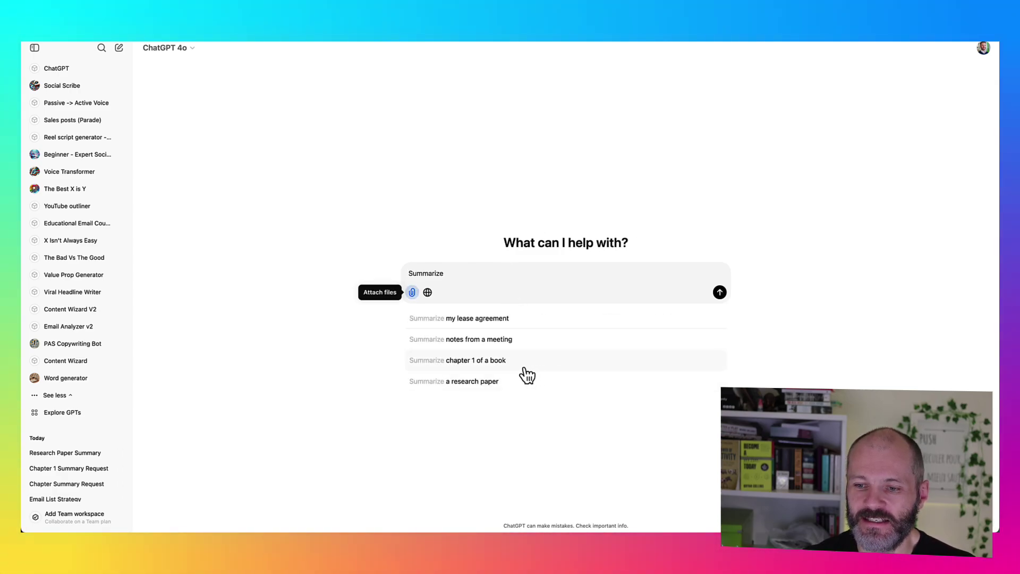
pyautogui.click(478, 382)
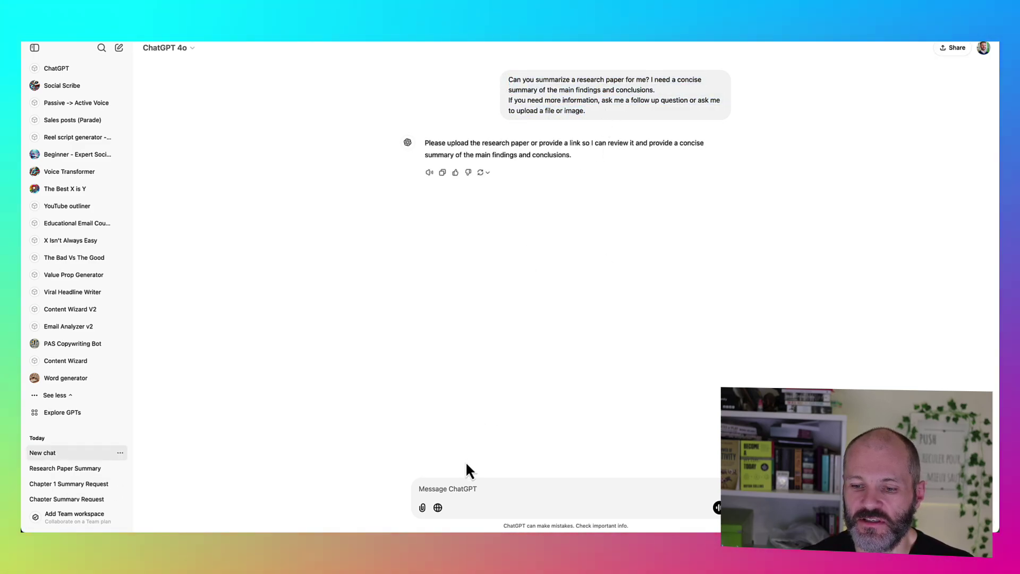
# Upload the periodized strength training PDF from Downloads after previewing it.
pyautogui.click(422, 507)
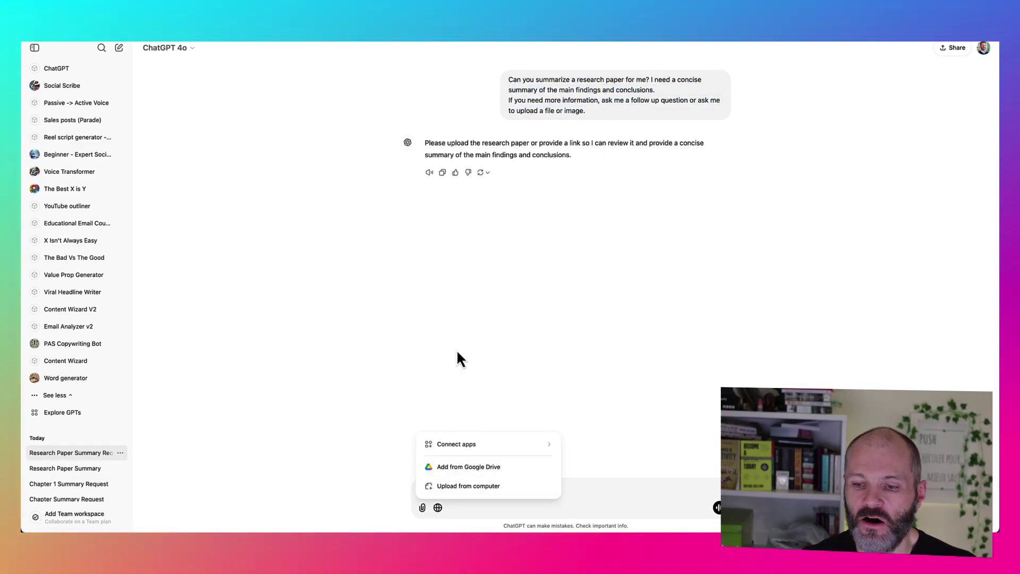
pyautogui.click(461, 487)
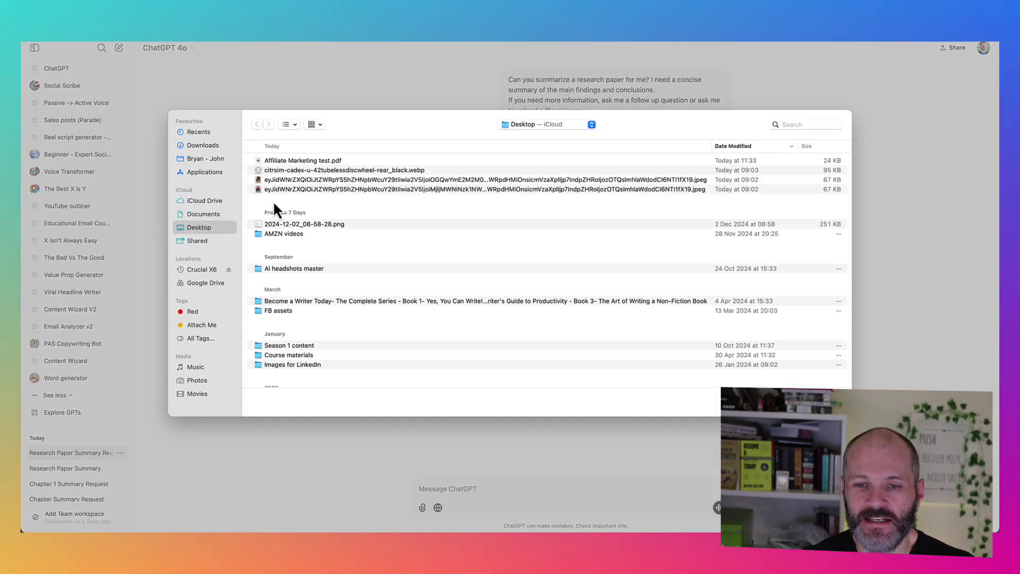
pyautogui.click(214, 147)
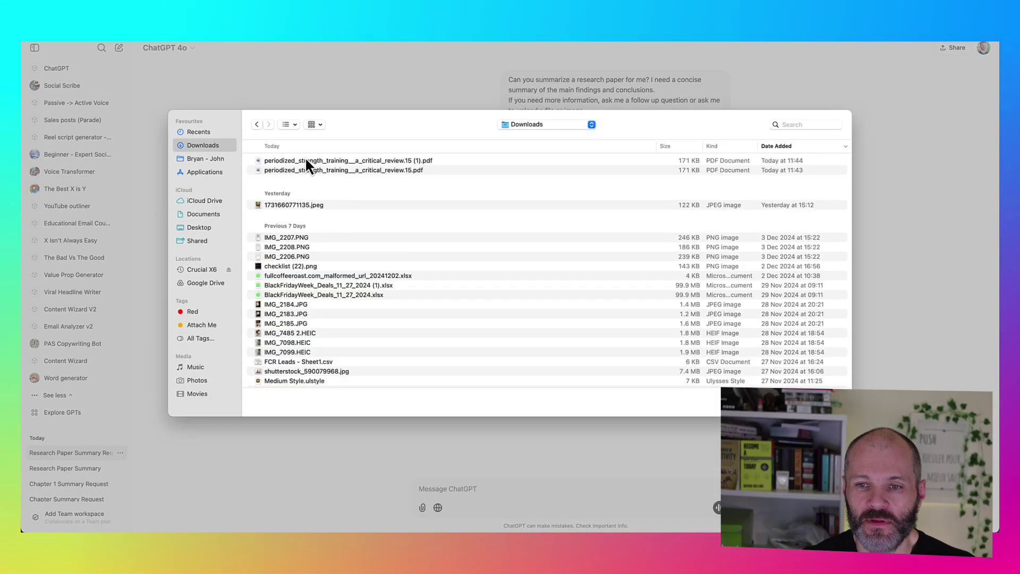
pyautogui.click(330, 159)
pyautogui.press('space')
pyautogui.scroll(-6, 550, 225)
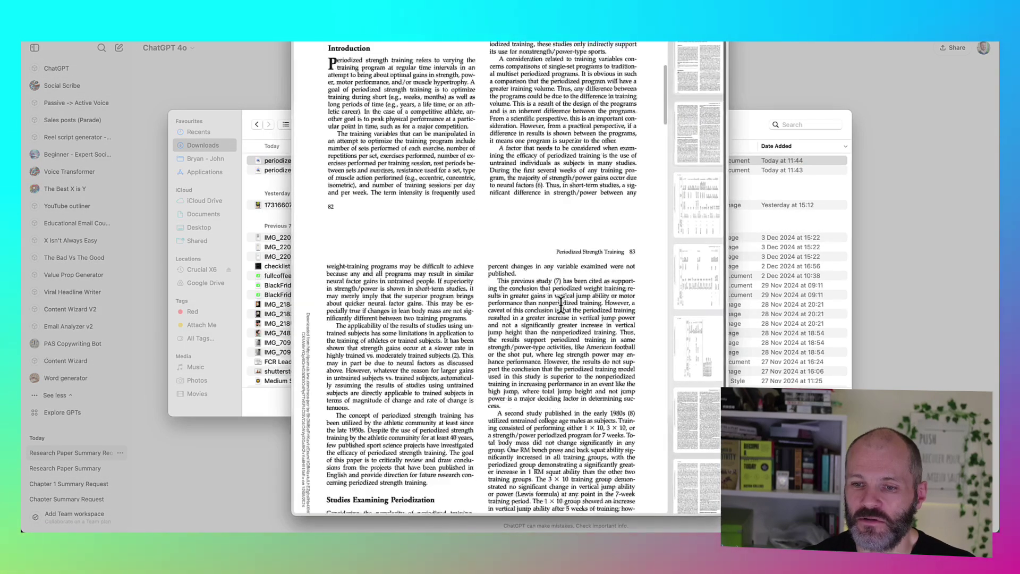
pyautogui.press('space')
pyautogui.press('Return')
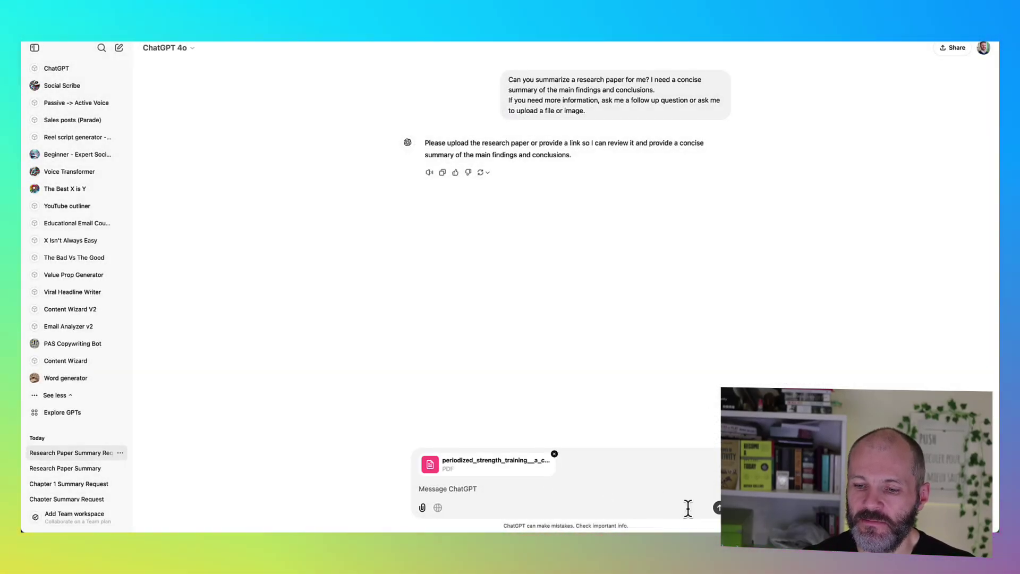
# Send 'sum' with the attached PDF and highlight the summary's opening and main findings.
pyautogui.write('summarize')
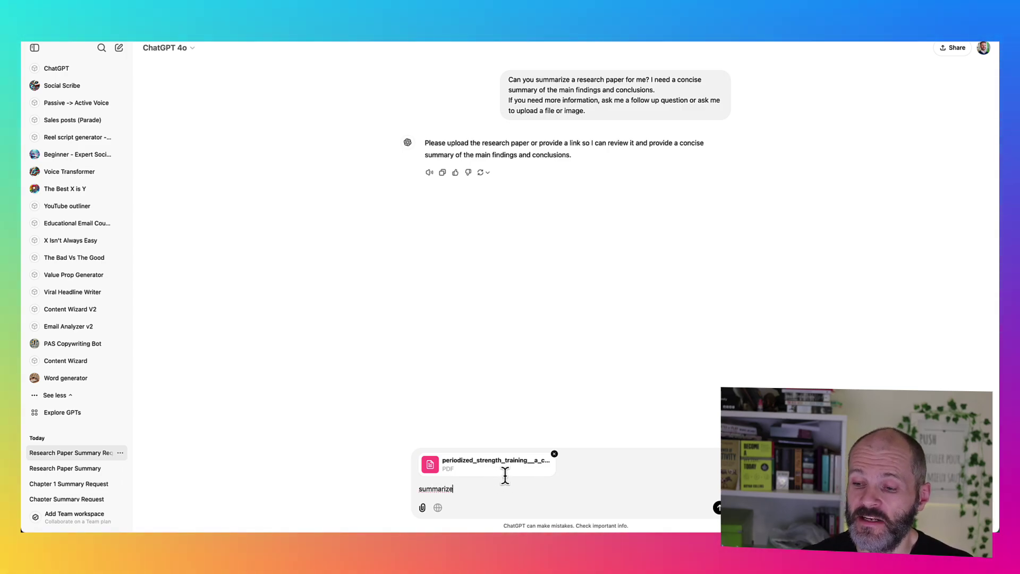
pyautogui.click(719, 507)
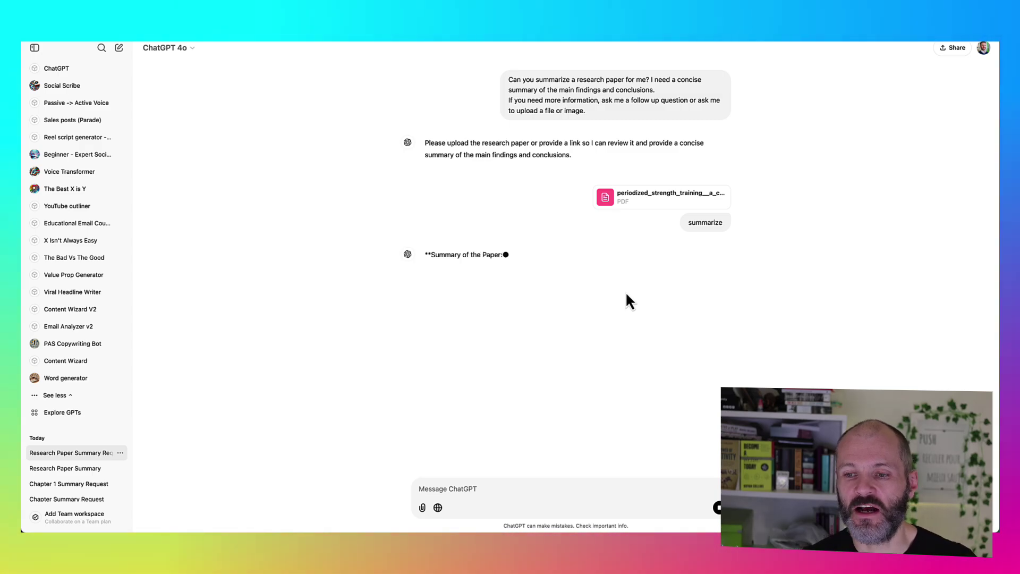
pyautogui.moveTo(425, 255); pyautogui.dragTo(640, 384)
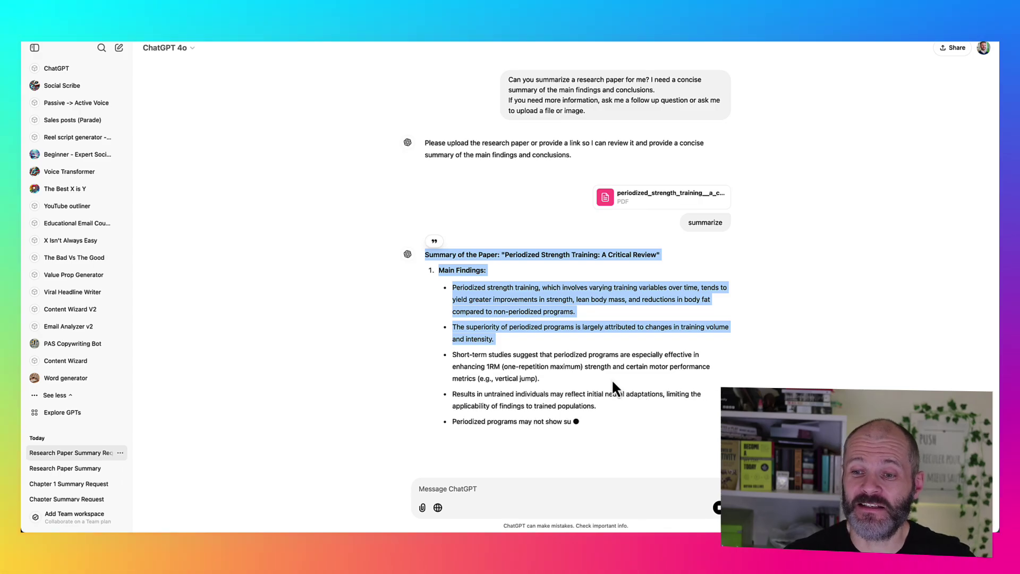
pyautogui.moveTo(452, 293); pyautogui.dragTo(600, 410)
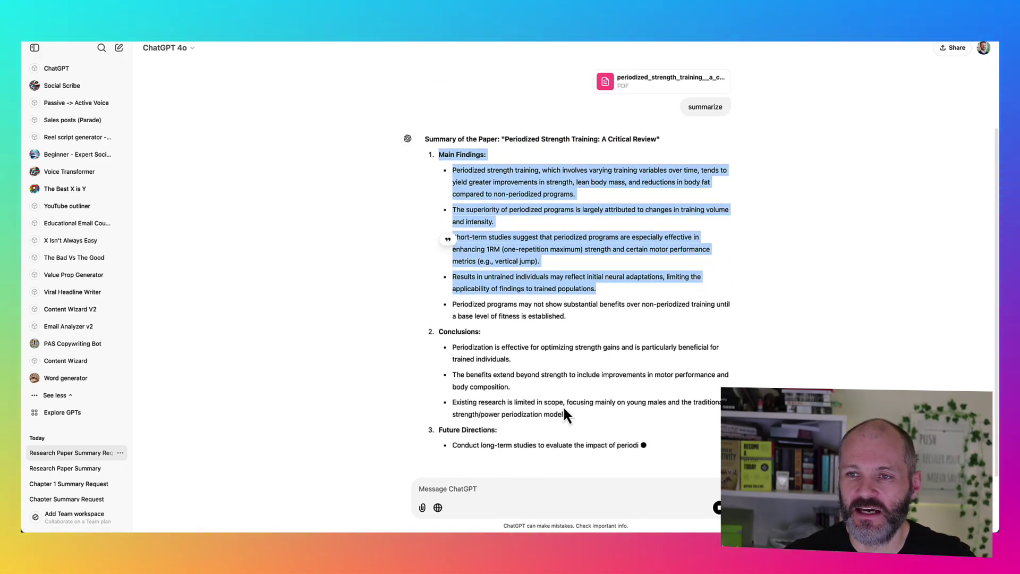
# Read through the rest of the summary, highlighting down to Conclusions and future directions.
pyautogui.scroll(3, 546, 237)
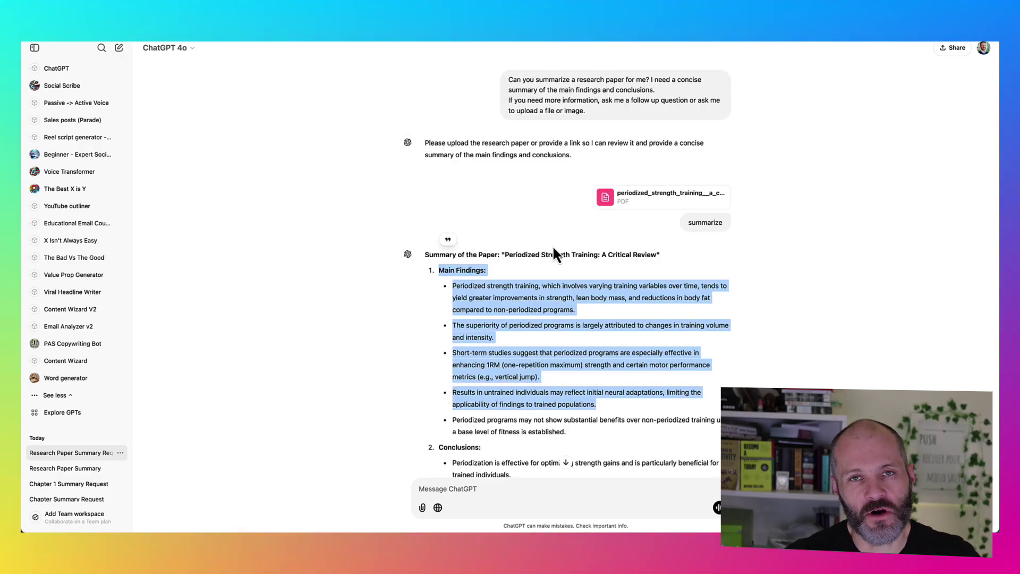
pyautogui.moveTo(425, 255); pyautogui.dragTo(616, 420)
pyautogui.scroll(-5, 607, 424)
pyautogui.scroll(4, 605, 422)
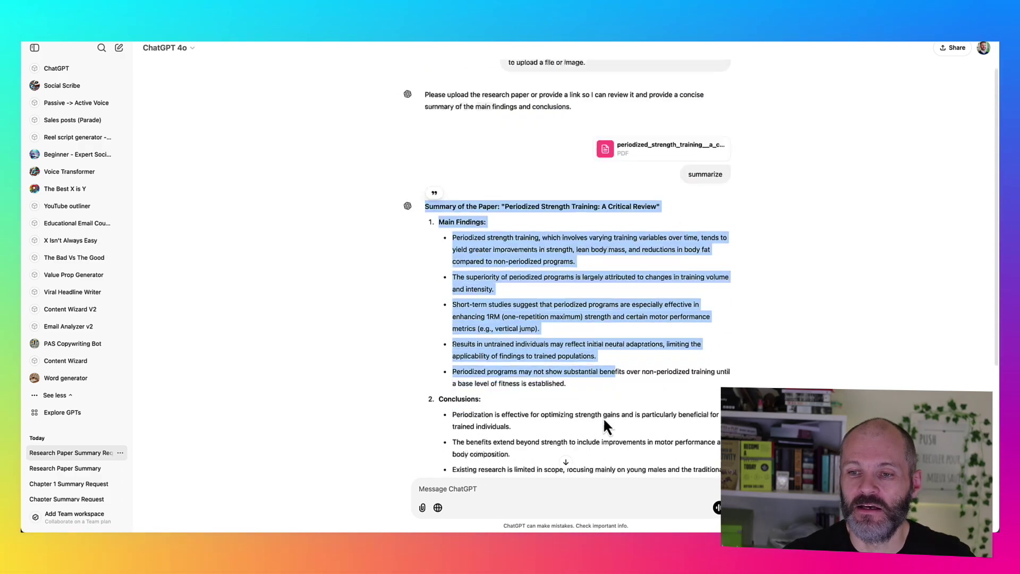
pyautogui.click(464, 247)
pyautogui.moveTo(440, 218); pyautogui.dragTo(593, 405)
pyautogui.scroll(-4, 571, 413)
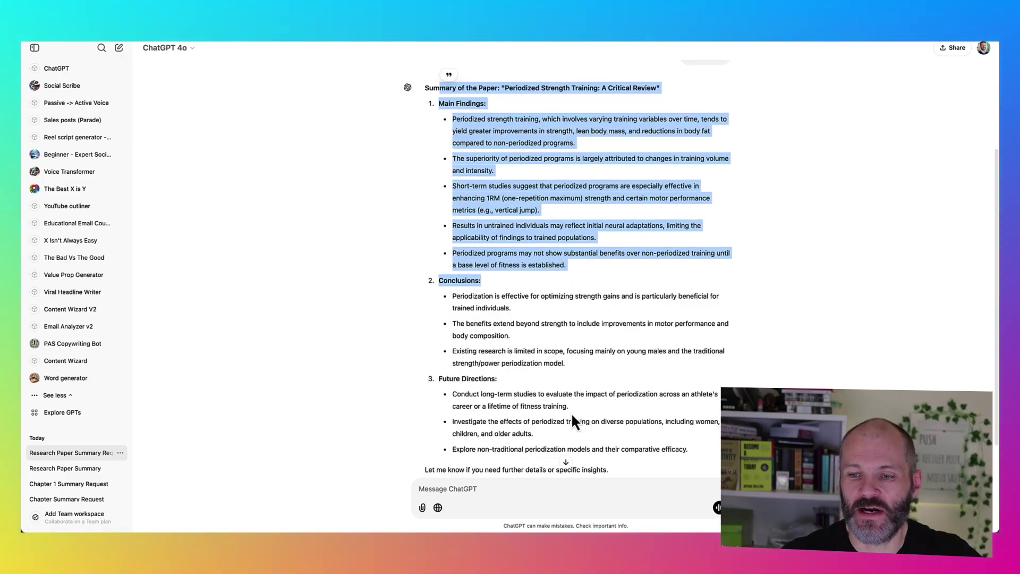
pyautogui.click(530, 310)
pyautogui.scroll(-1, 531, 313)
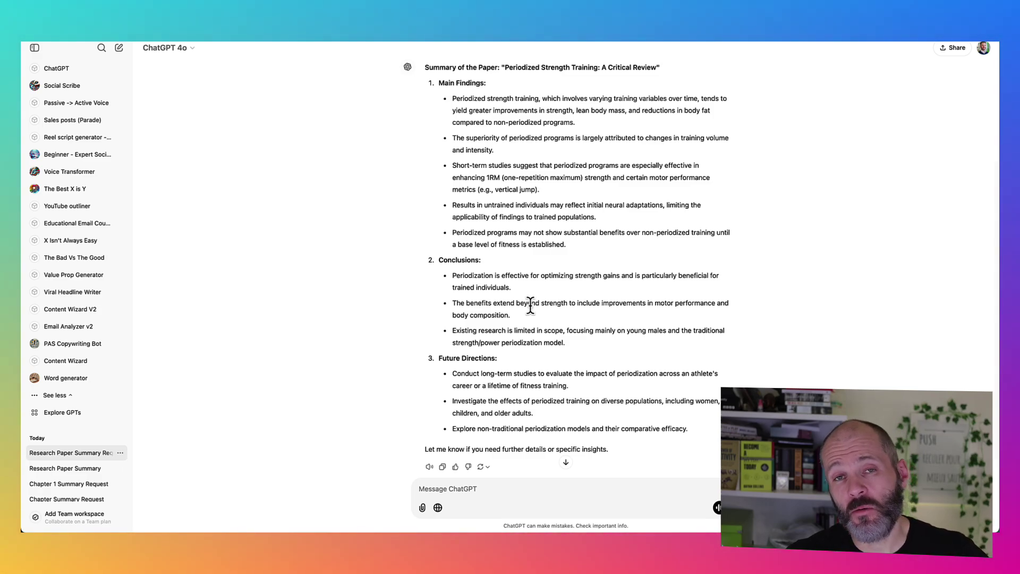